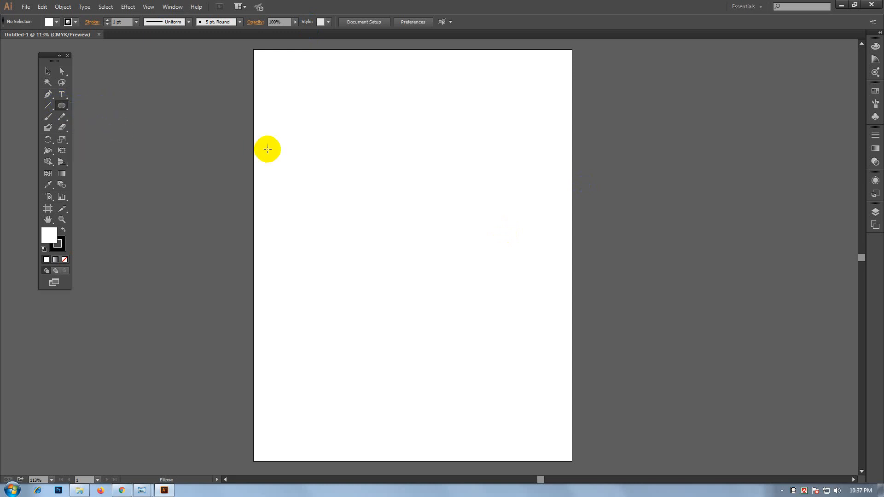
- Draw an ellipse about 252 by 127 pt on the artboard's upper half and swap its fill and stroke colours
drag(310, 145, 441, 212)
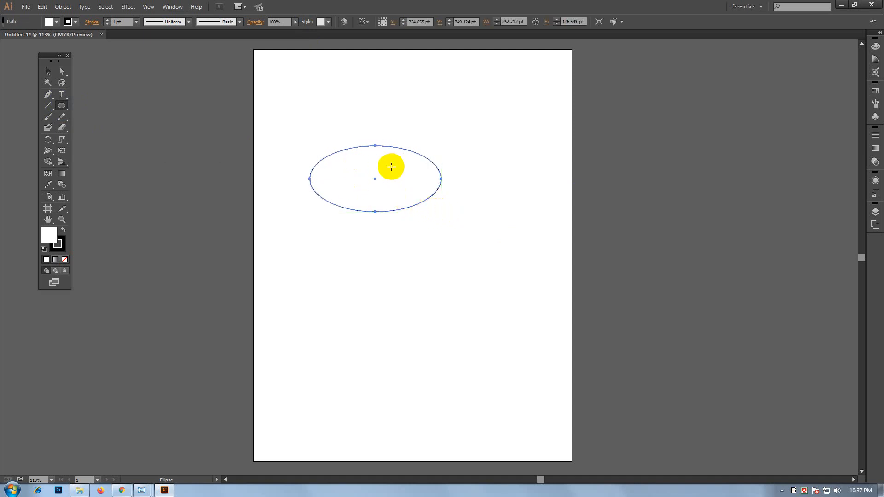
click(48, 236)
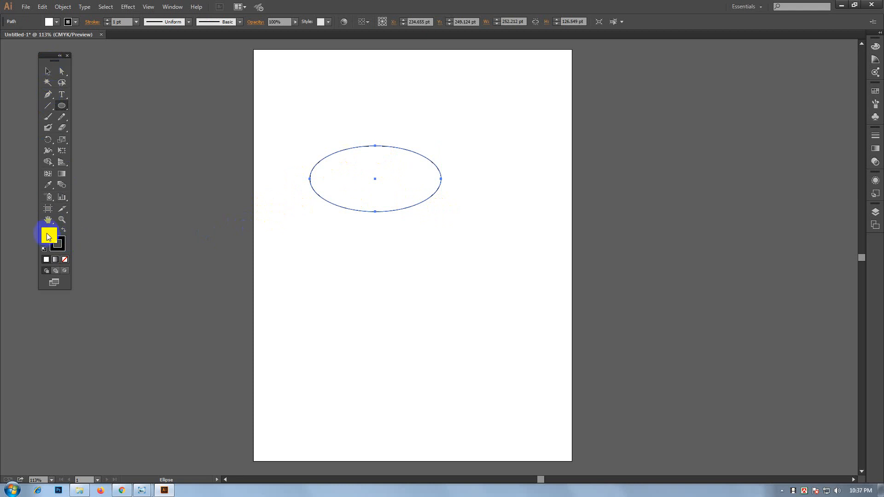
click(62, 247)
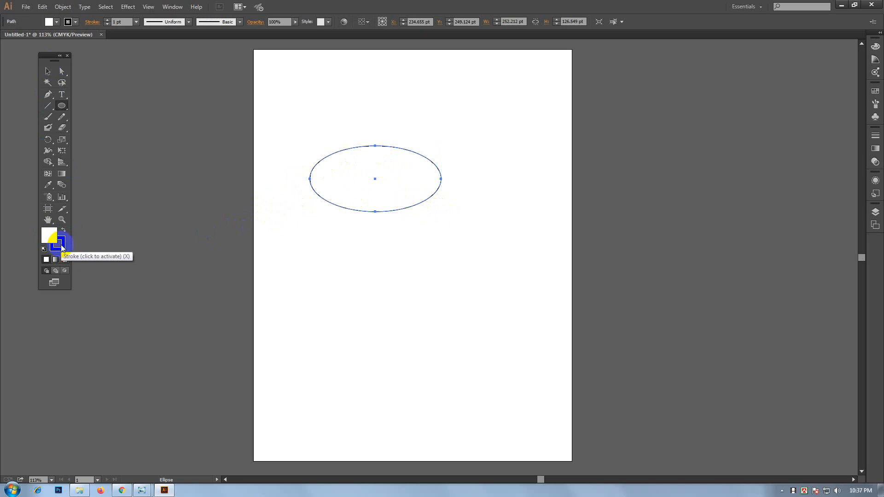
click(49, 236)
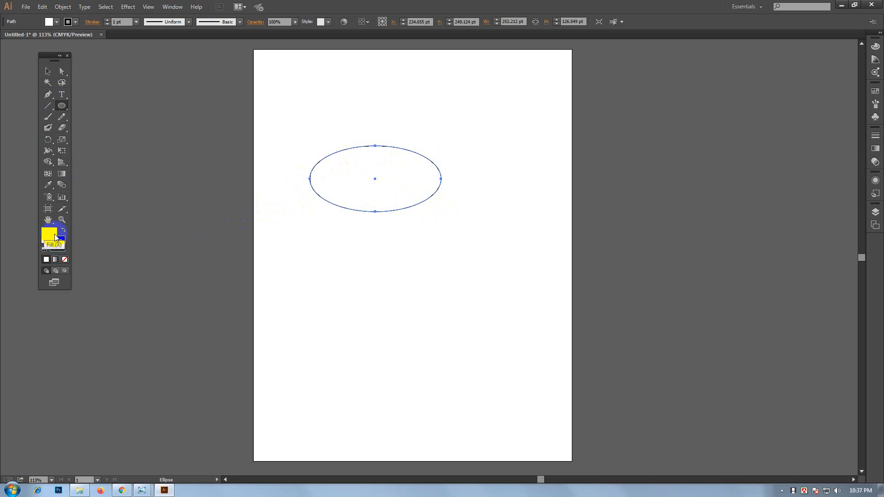
click(58, 245)
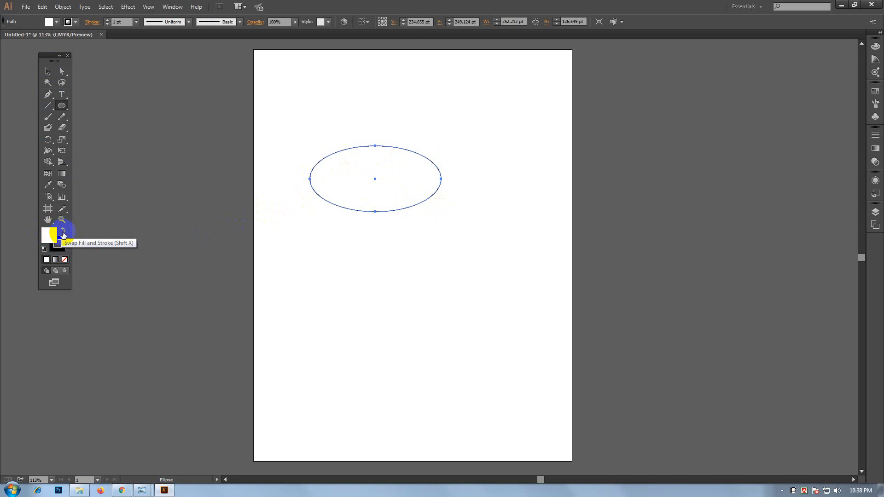
click(63, 232)
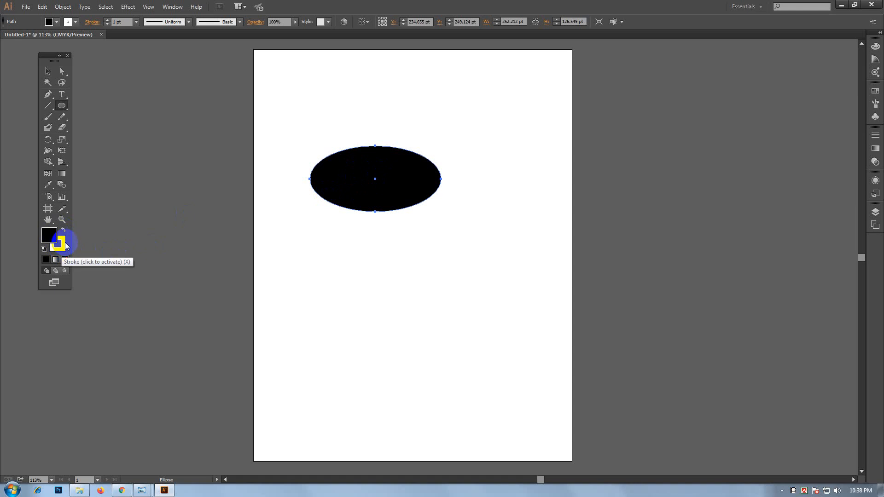
- Remove the ellipse's stroke by setting it to None, and make the fill the active colour attribute
click(63, 242)
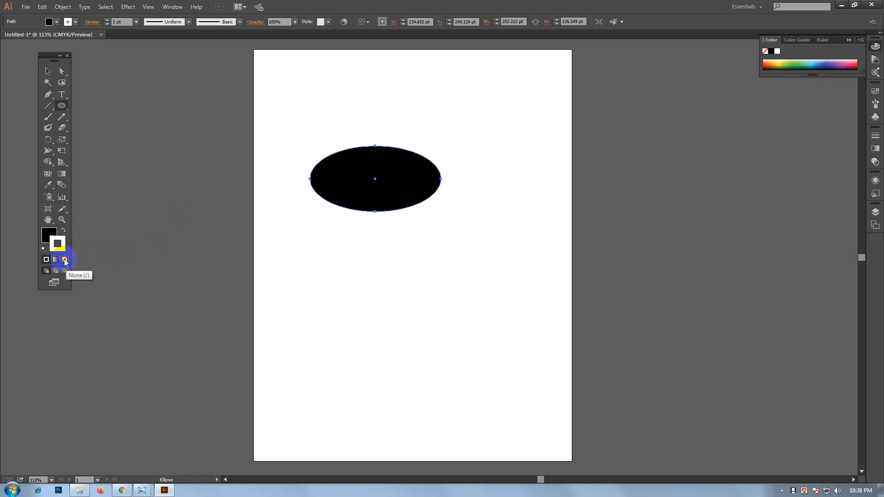
click(64, 260)
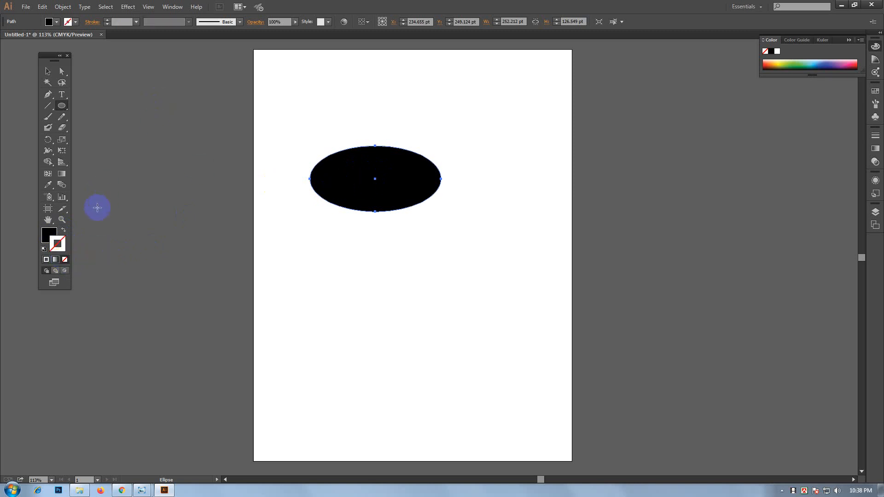
click(46, 234)
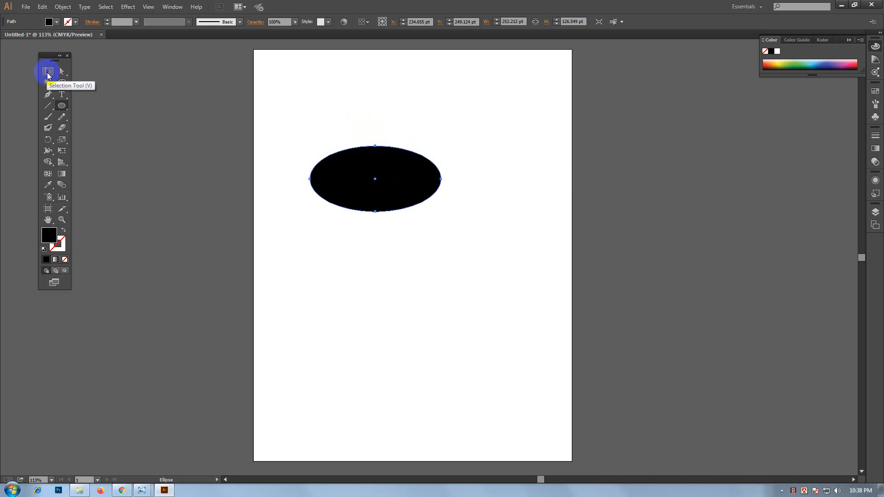
- Rotate the black ellipse slightly counterclockwise so that its right end tilts upward
click(48, 72)
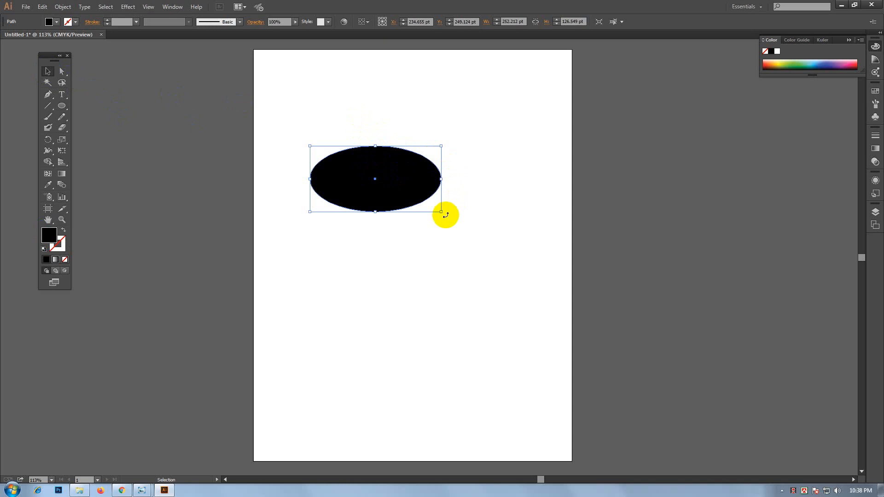
drag(446, 212, 450, 198)
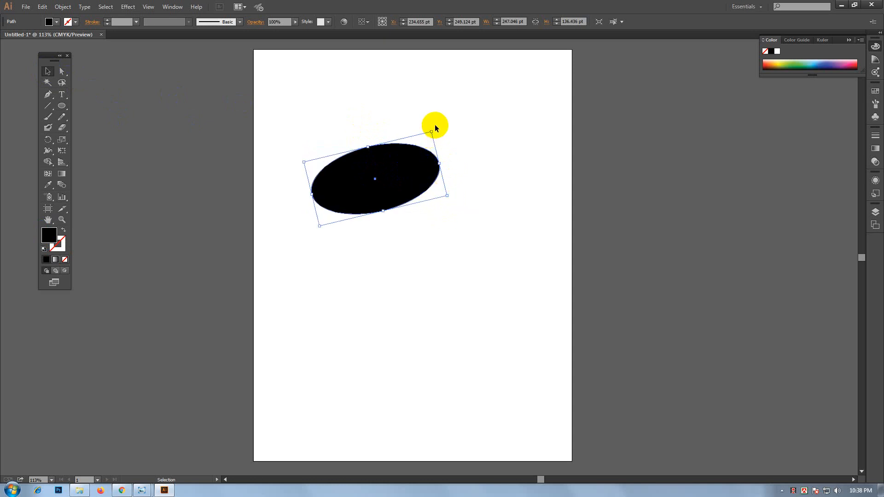
drag(434, 127, 435, 135)
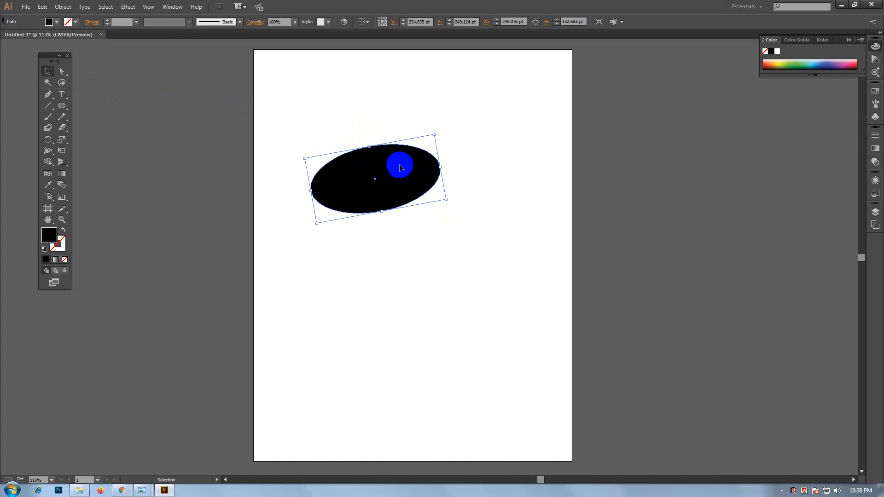
- Open the Zig Zag distort effect for the tilted ellipse with the preview enabled and the ellipse uncovered
click(128, 7)
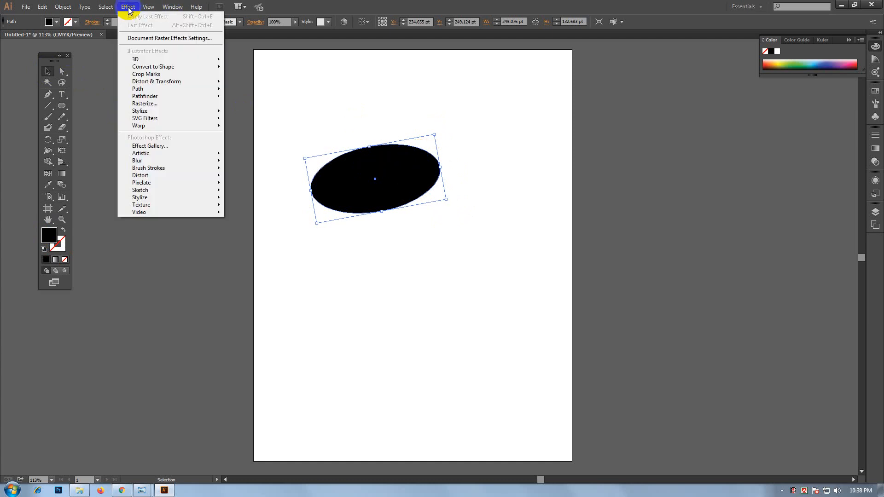
mouse_move(165, 81)
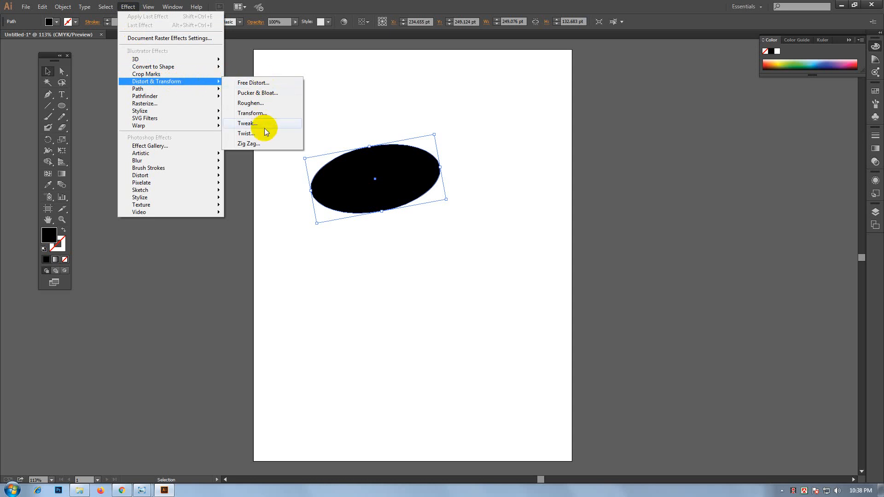
click(258, 144)
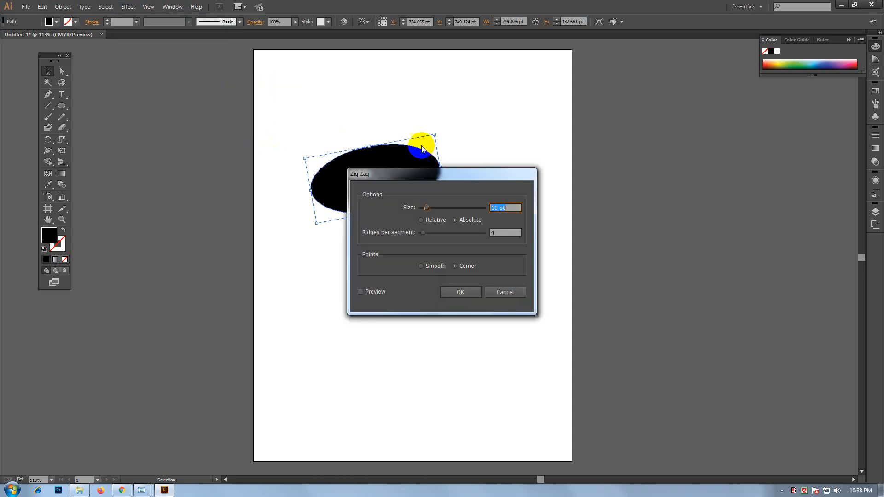
drag(442, 169, 573, 124)
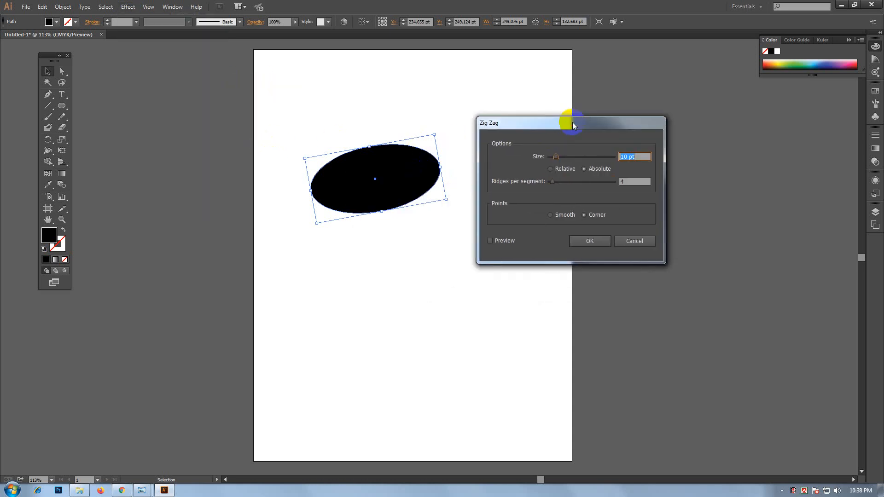
click(491, 241)
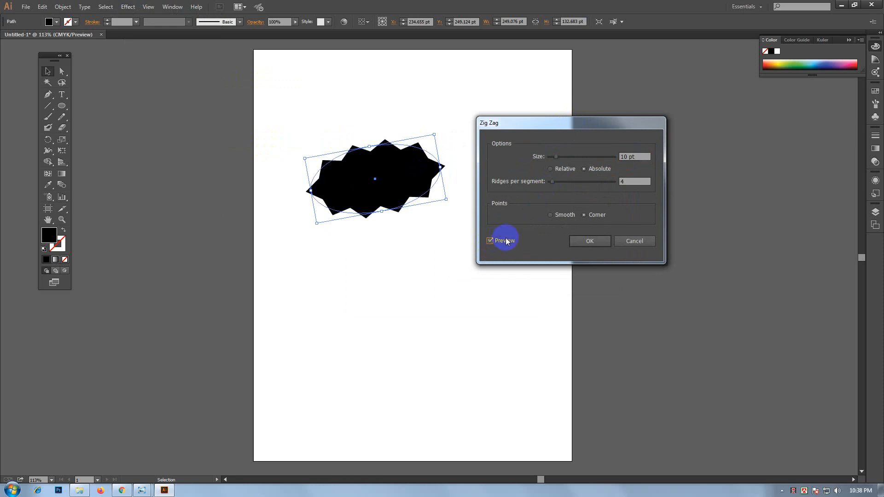
drag(554, 128, 568, 123)
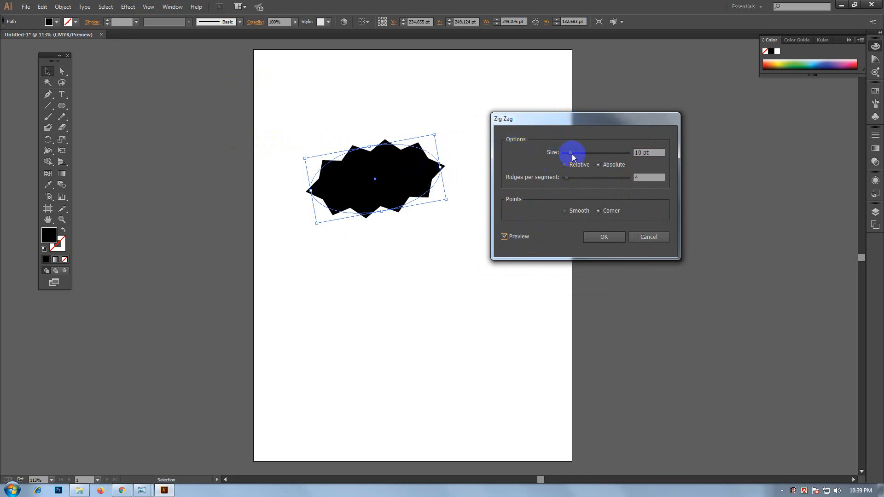
- Set the Zig Zag size to 8 pt with 55 ridges per segment
mouse_move(573, 157)
mouse_down()
mouse_move(596, 156)
mouse_move(574, 156)
mouse_move(582, 155)
mouse_up()
click(639, 152)
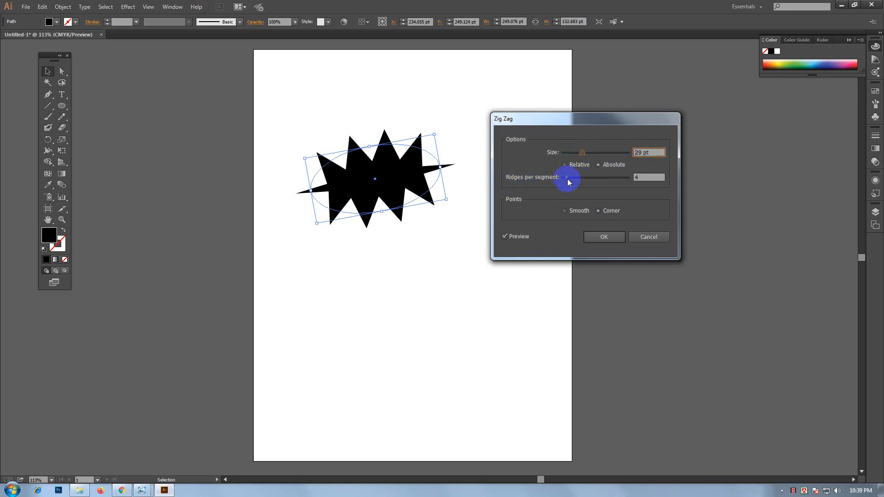
drag(568, 181, 570, 151)
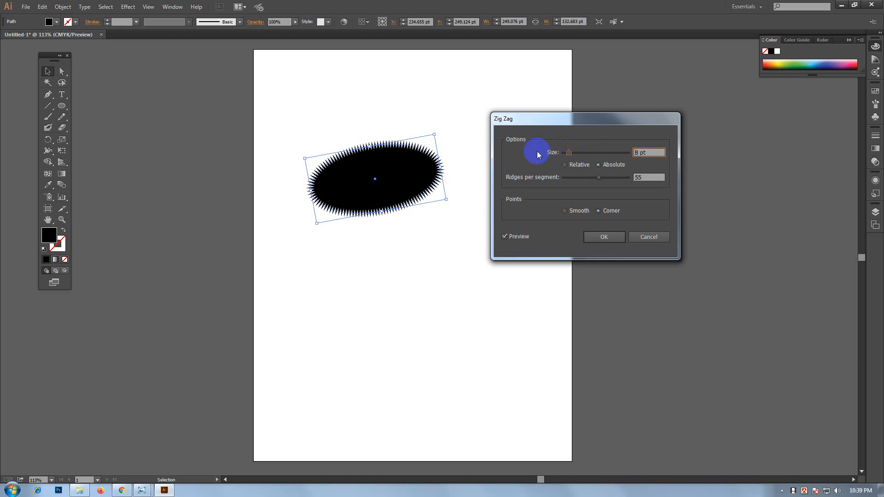
- Try Smooth points for the Zig Zag effect, switch back to Corner and apply the effect to the ellipse
drag(536, 118, 538, 113)
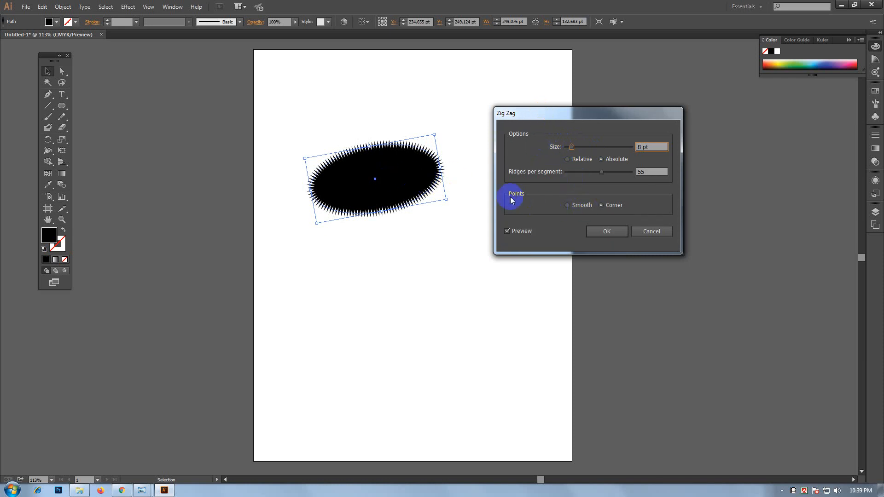
click(570, 210)
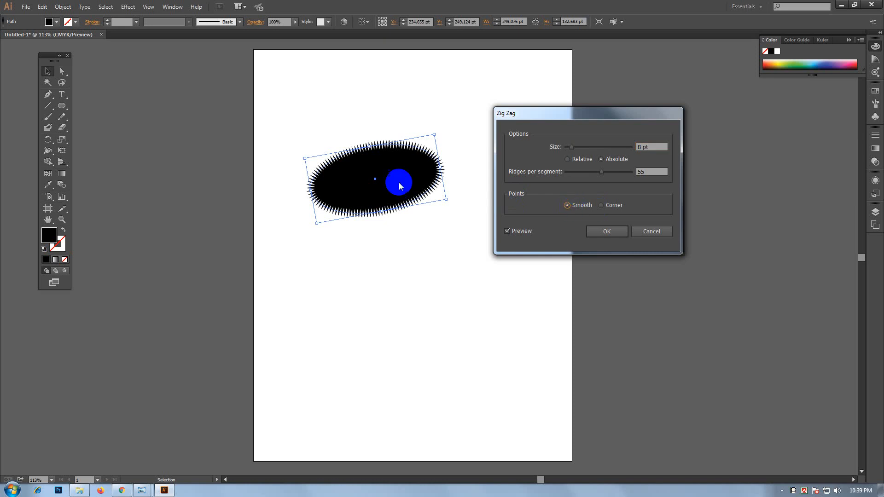
click(603, 208)
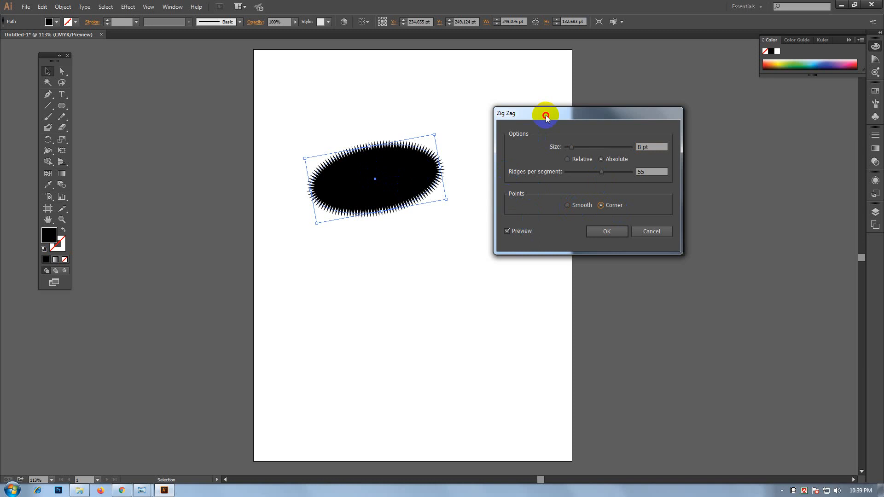
drag(542, 113, 539, 122)
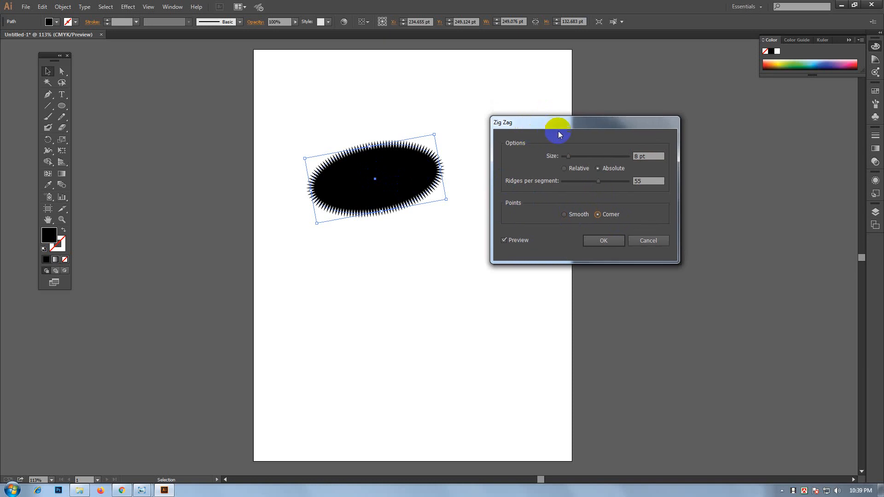
click(604, 241)
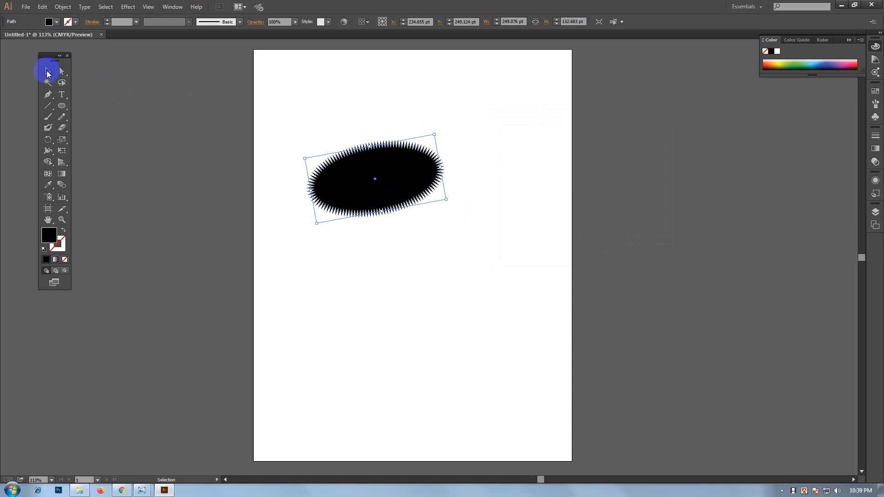
- Move the spiky ellipse to the upper right area of the artboard
click(514, 146)
mouse_move(409, 157)
mouse_down()
mouse_move(373, 166)
mouse_move(380, 159)
mouse_move(468, 174)
mouse_move(498, 158)
mouse_up()
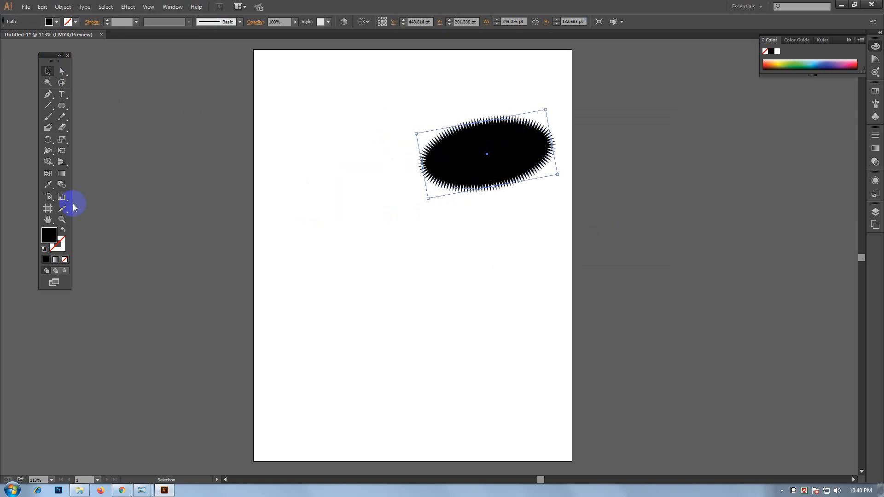
- Draw a horizontal straight line about 404 pt long below the spiky ellipse with the Line Segment tool
click(48, 220)
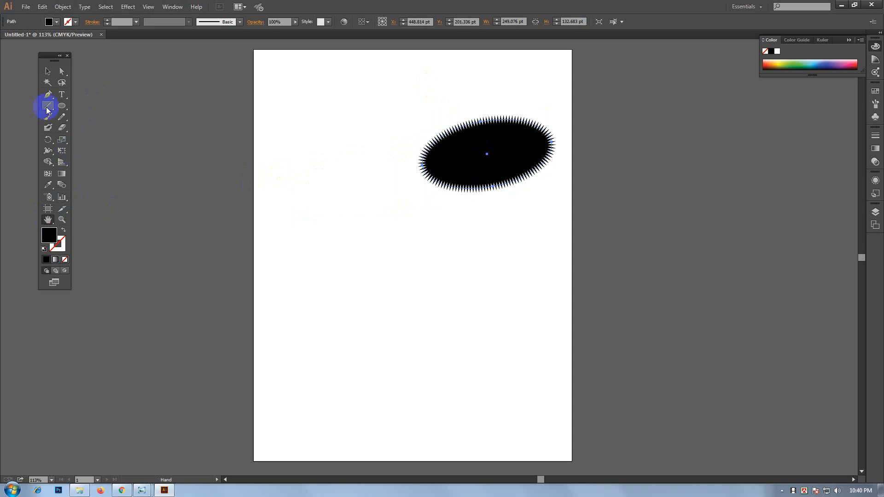
drag(48, 111, 116, 109)
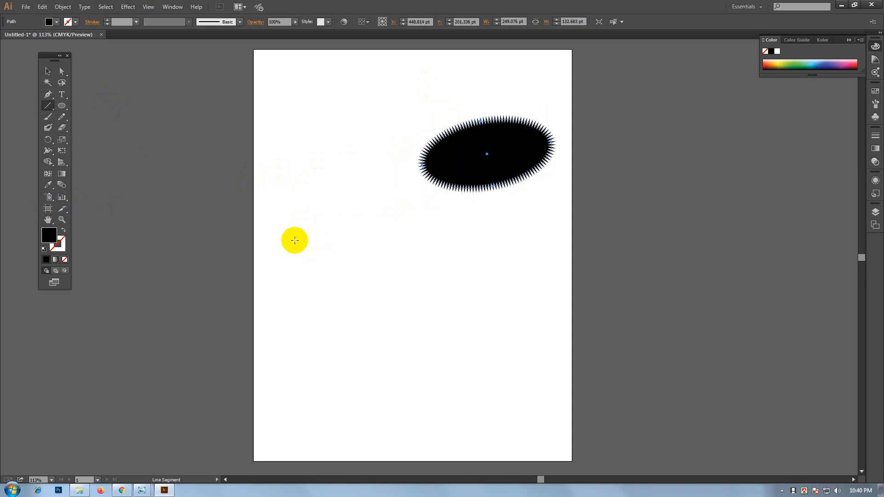
drag(290, 249, 501, 248)
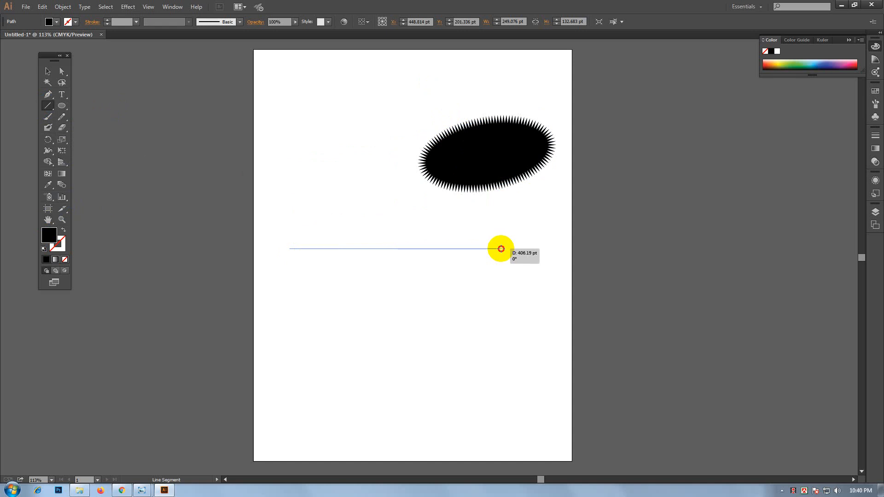
drag(501, 249, 500, 248)
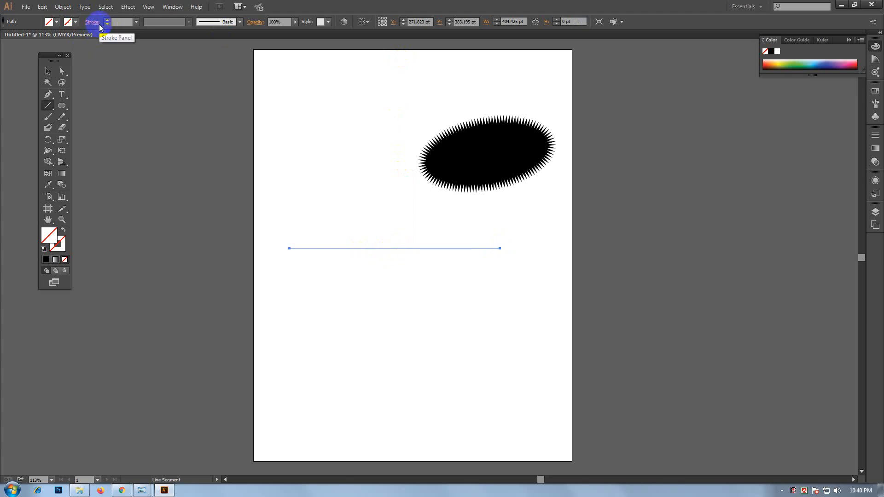
- Try to give the horizontal line a black stroke by choosing color 000000 in the Color Picker
click(63, 245)
double_click(64, 246)
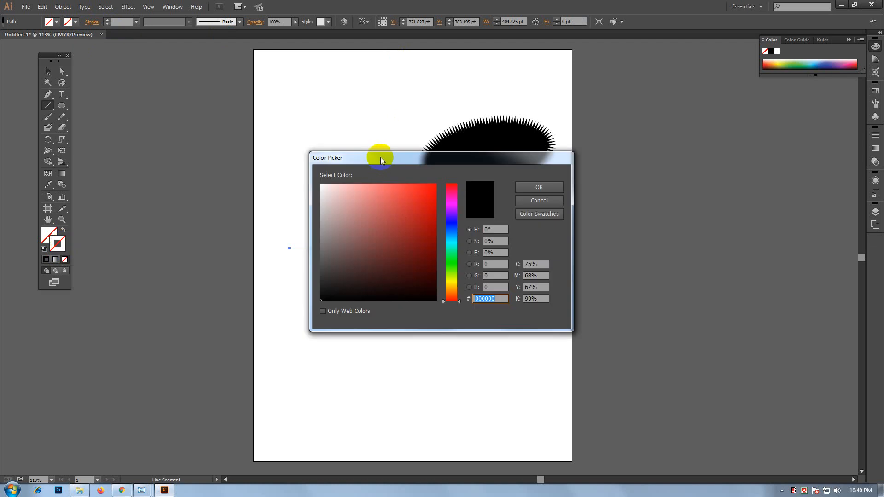
mouse_move(380, 157)
mouse_down()
mouse_move(367, 123)
mouse_move(451, 240)
mouse_up()
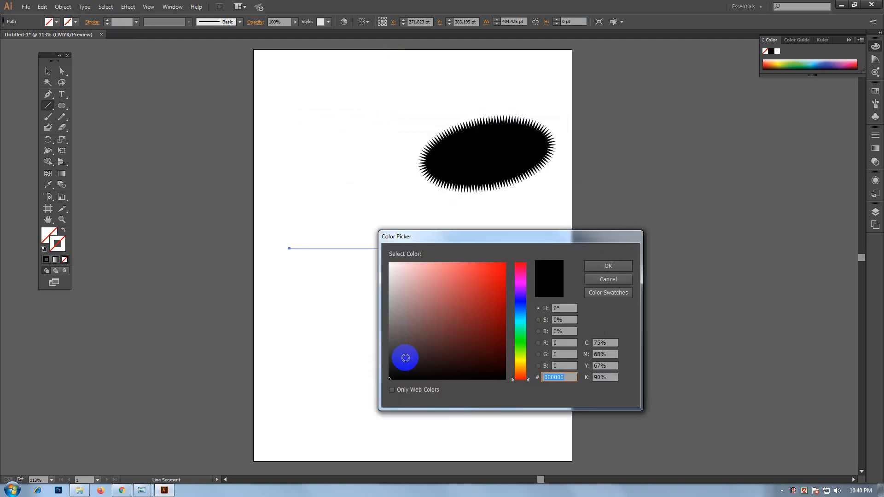
click(394, 376)
click(564, 307)
click(573, 294)
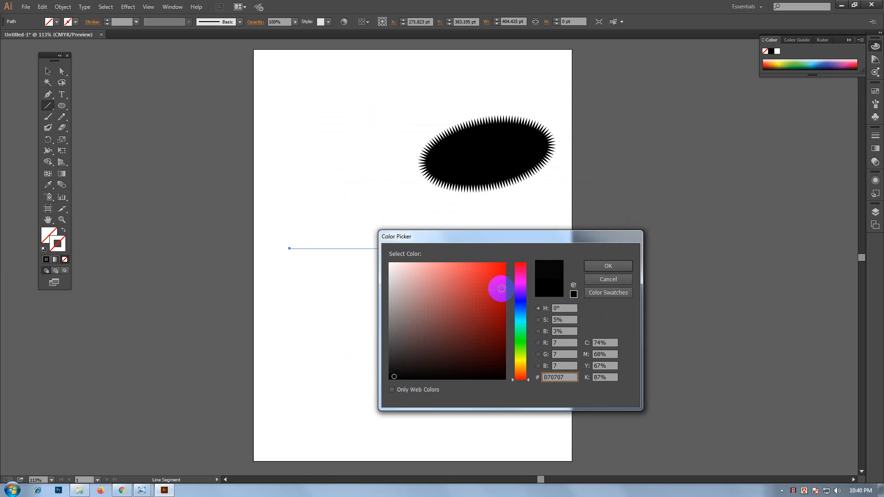
click(573, 295)
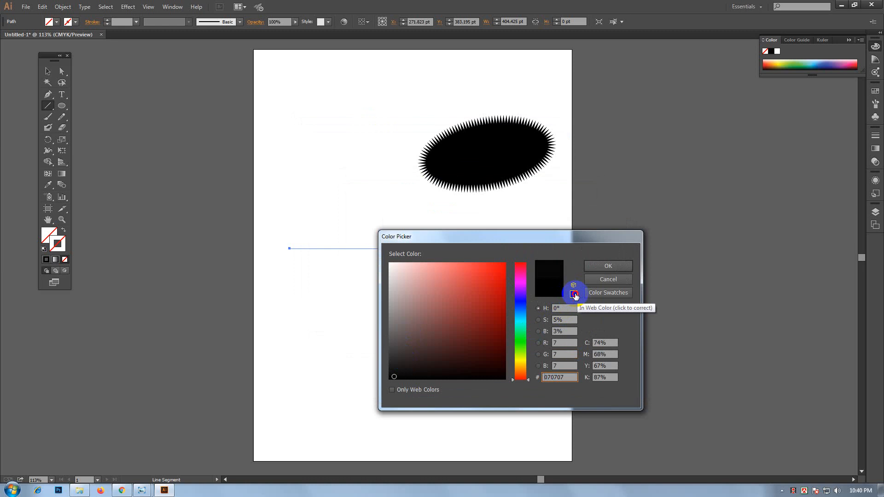
click(574, 295)
click(570, 377)
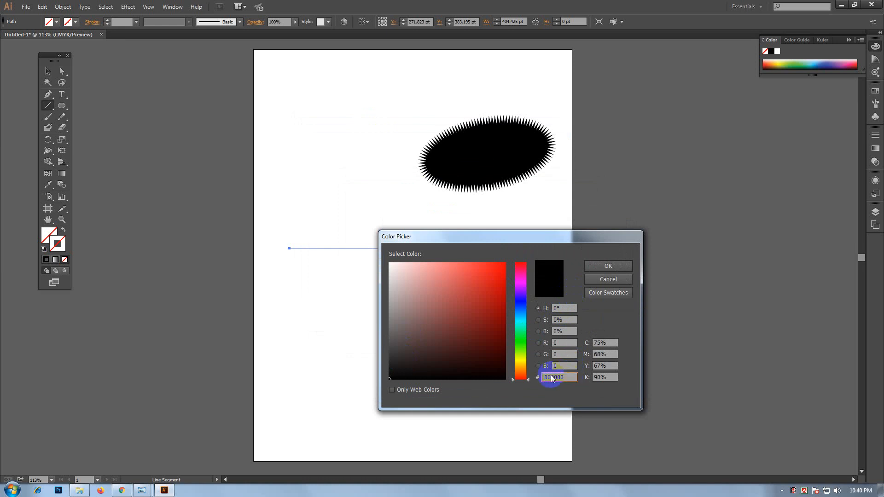
click(600, 270)
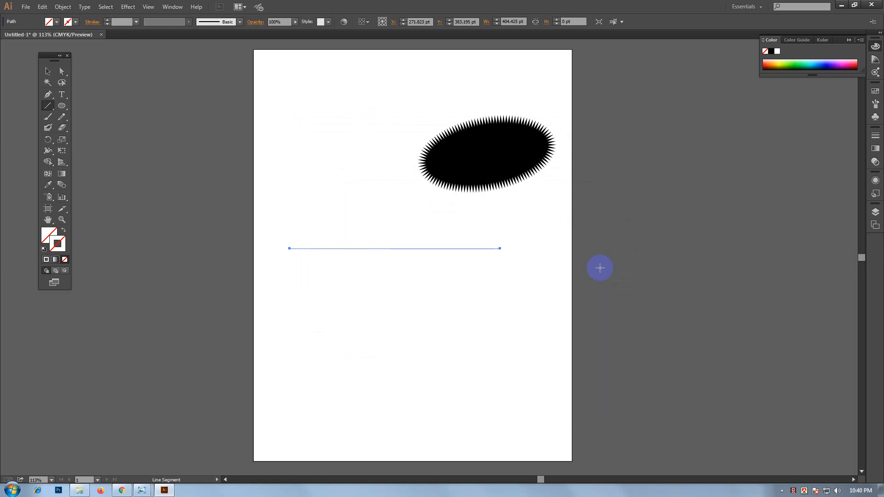
- Set the line's stroke color to the black swatch
click(61, 241)
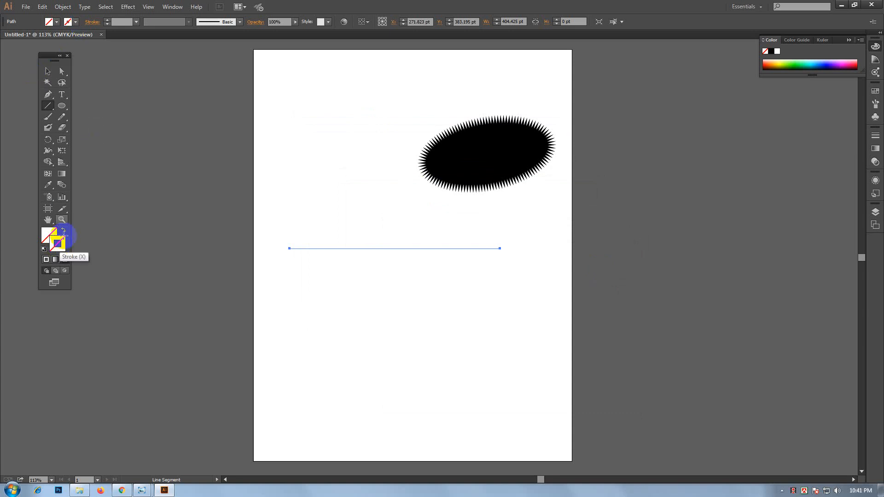
click(75, 22)
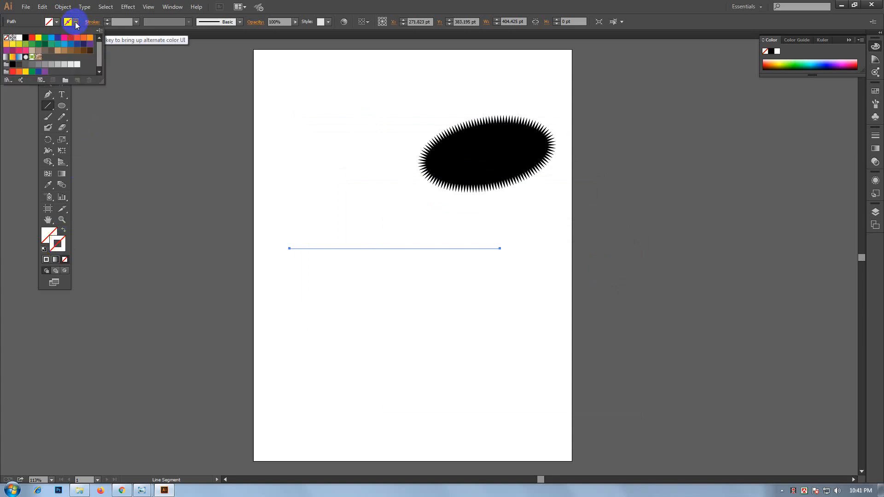
click(27, 41)
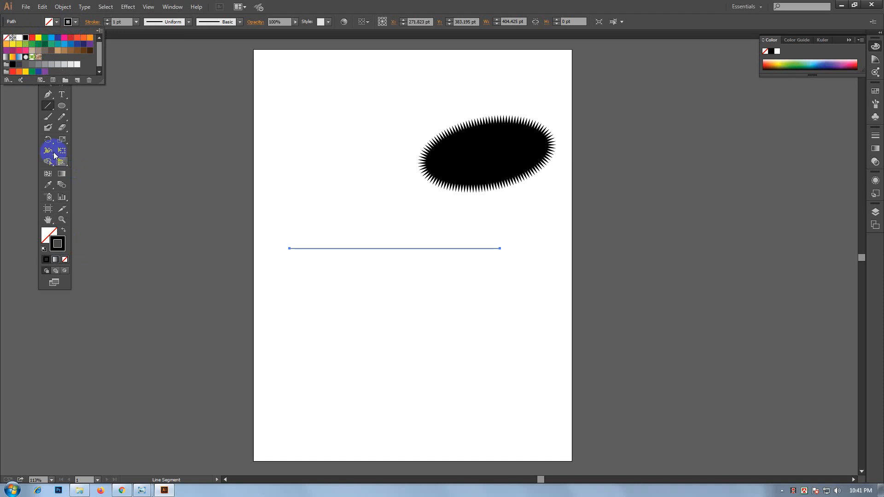
click(63, 244)
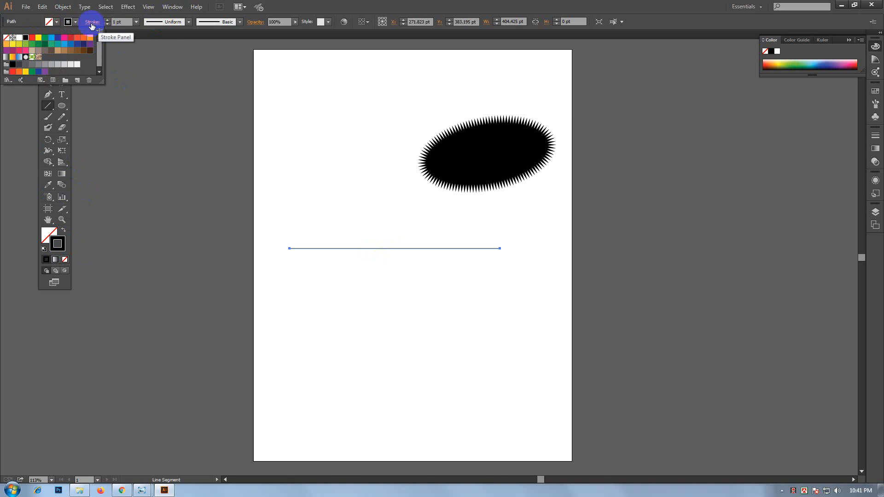
- Increase the line's stroke weight to 5 pt
click(105, 22)
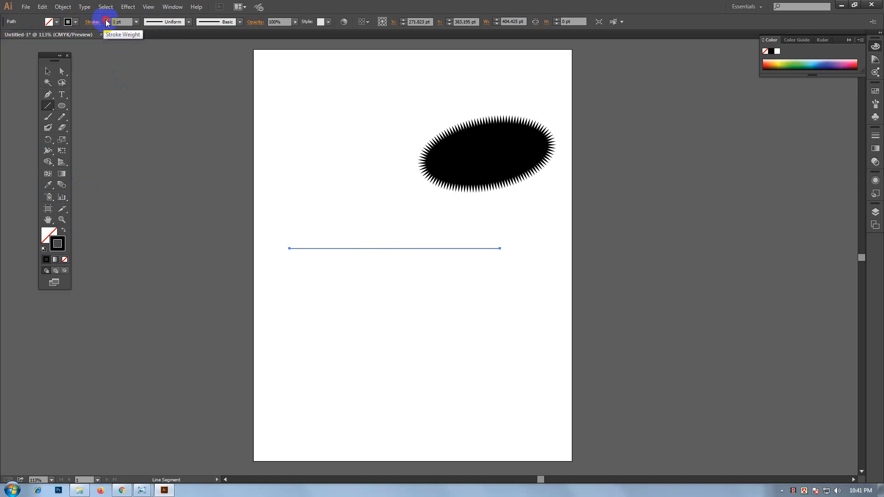
click(106, 21)
click(106, 21)
click(106, 21)
click(106, 20)
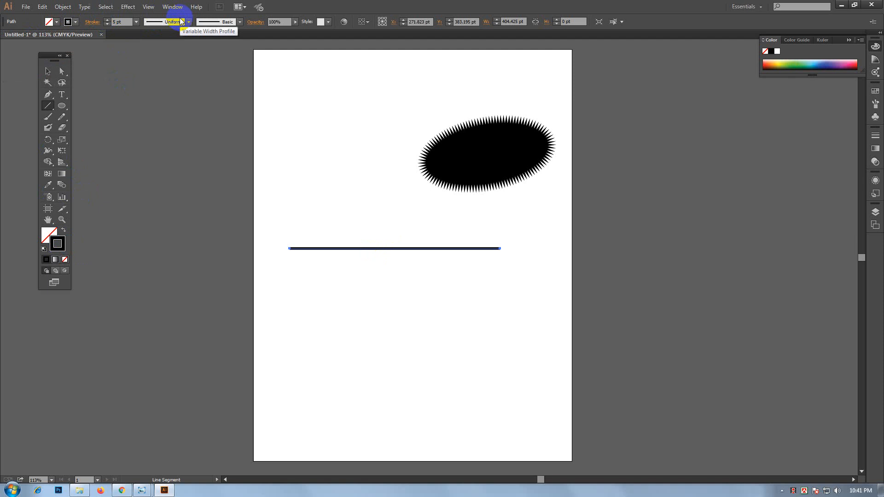
click(127, 9)
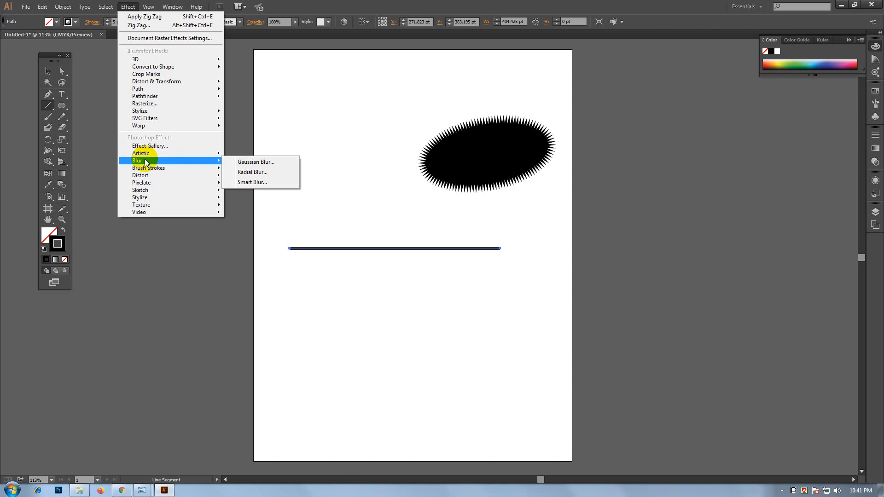
click(74, 220)
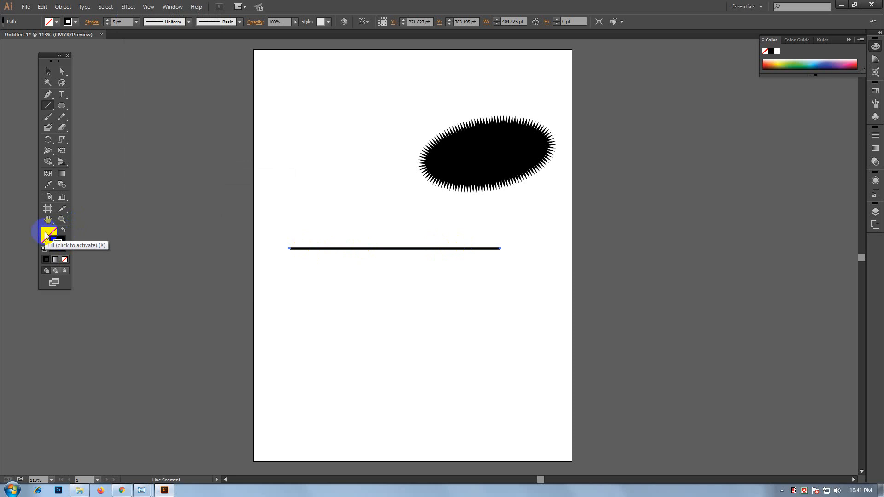
click(57, 22)
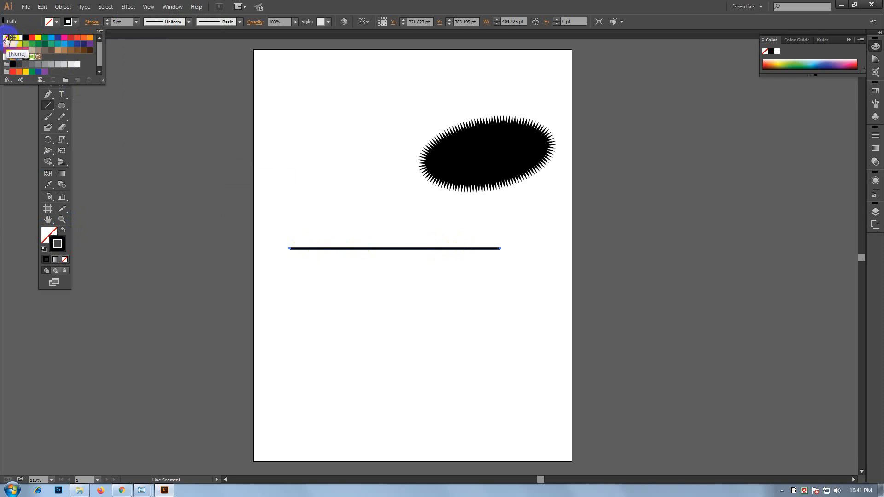
click(76, 22)
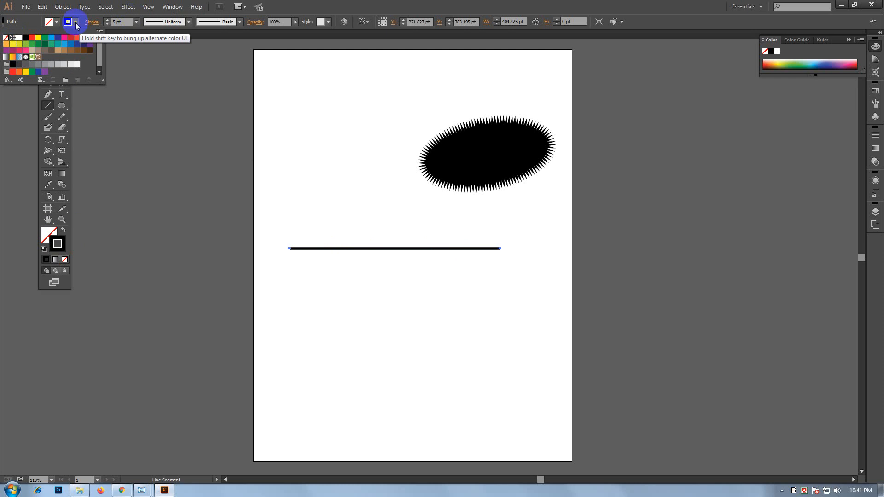
click(76, 23)
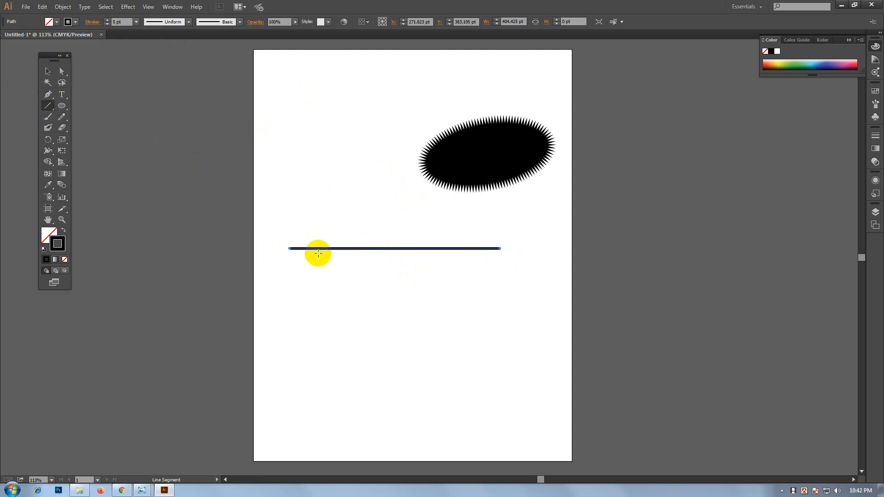
- Start the Zig Zag effect from the Distort & Transform effects on the line and turn on its preview
click(128, 7)
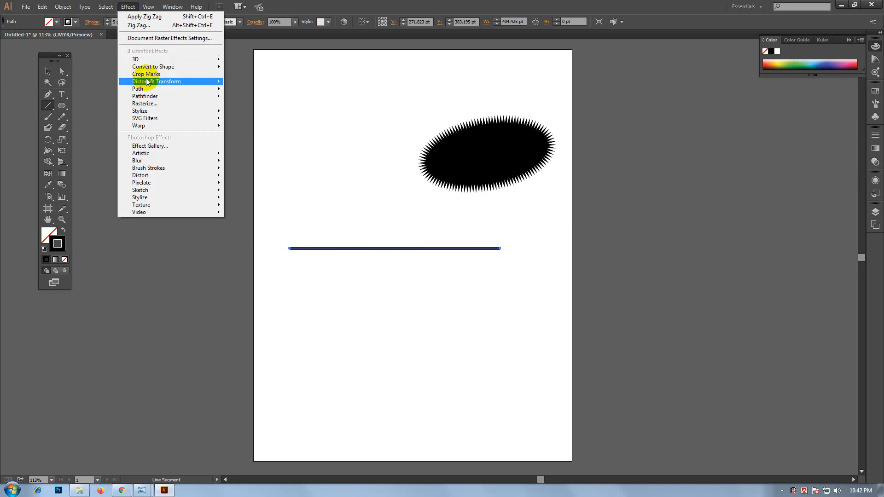
mouse_move(147, 83)
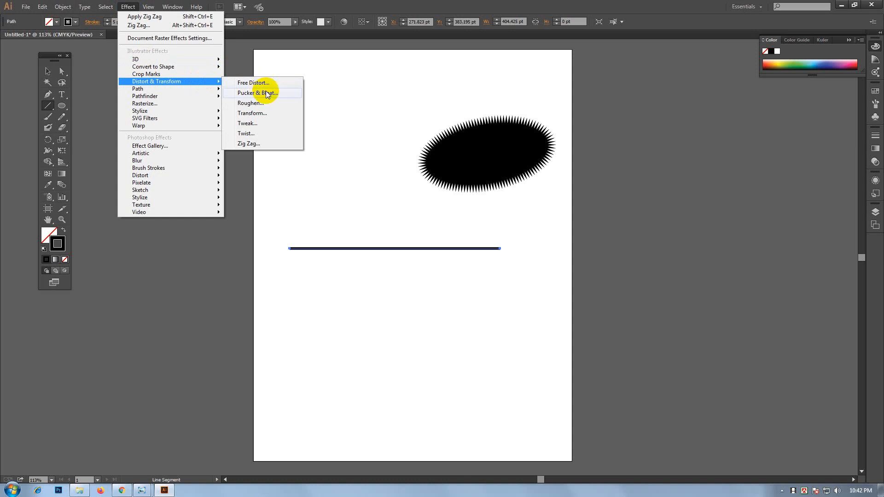
click(269, 144)
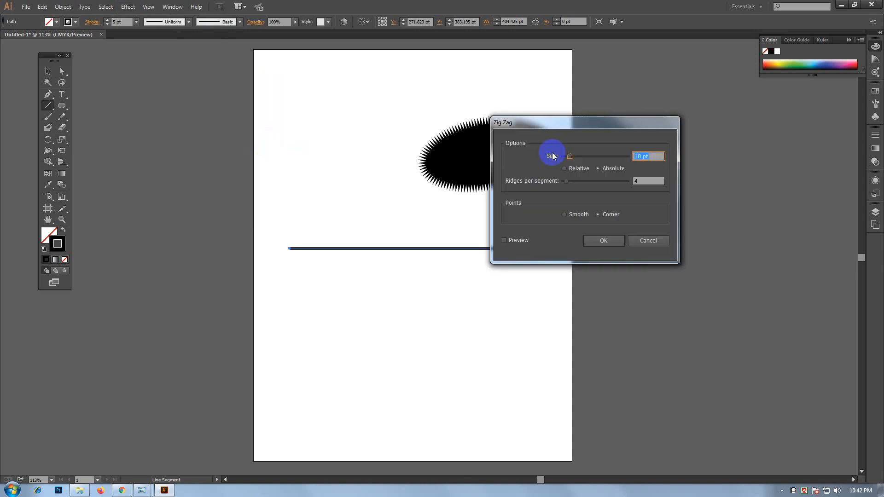
drag(565, 127, 459, 75)
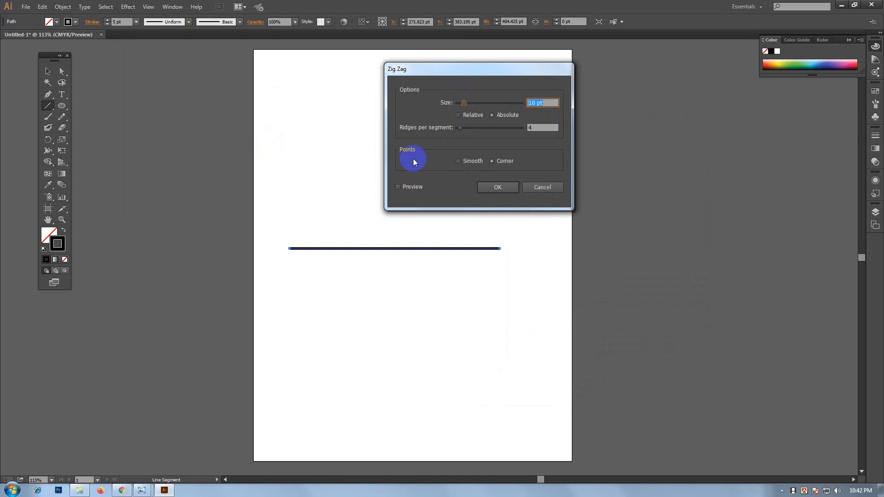
click(397, 187)
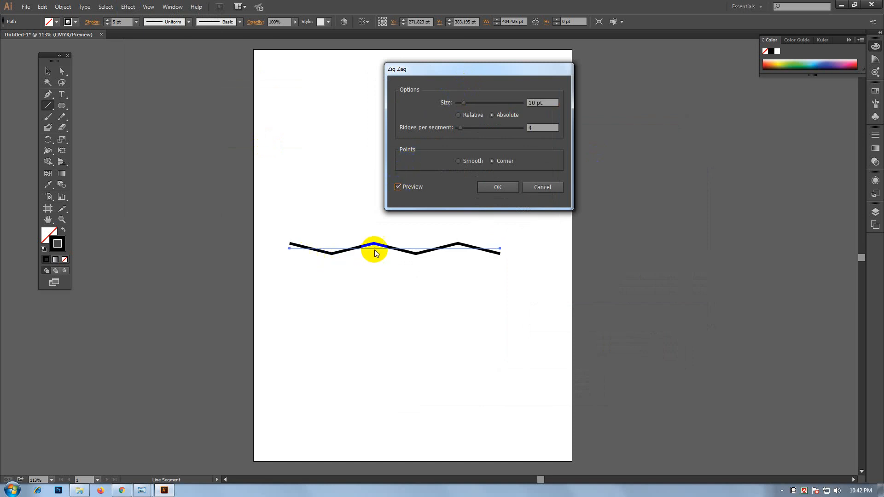
- Set the Zig Zag size to 14 pt and compare Smooth with Corner points, ending on Smooth
mouse_move(463, 102)
mouse_down()
mouse_move(477, 106)
mouse_move(468, 108)
mouse_up()
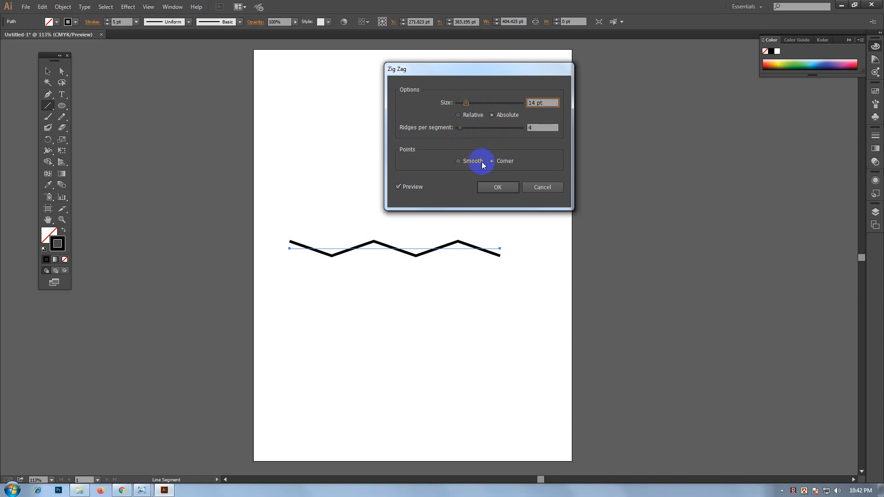
click(459, 162)
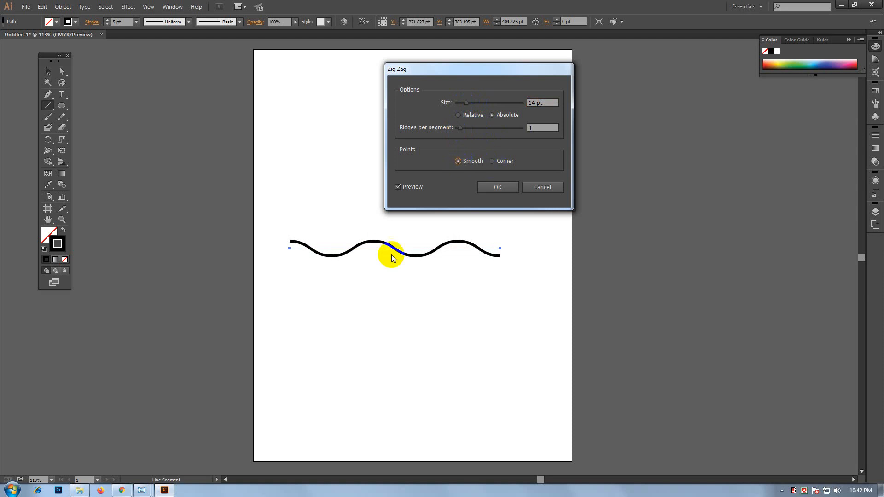
click(493, 161)
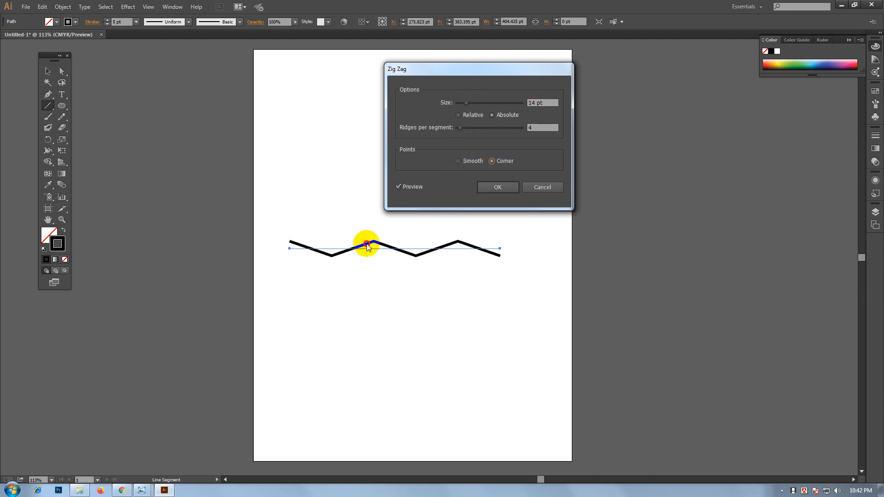
click(463, 164)
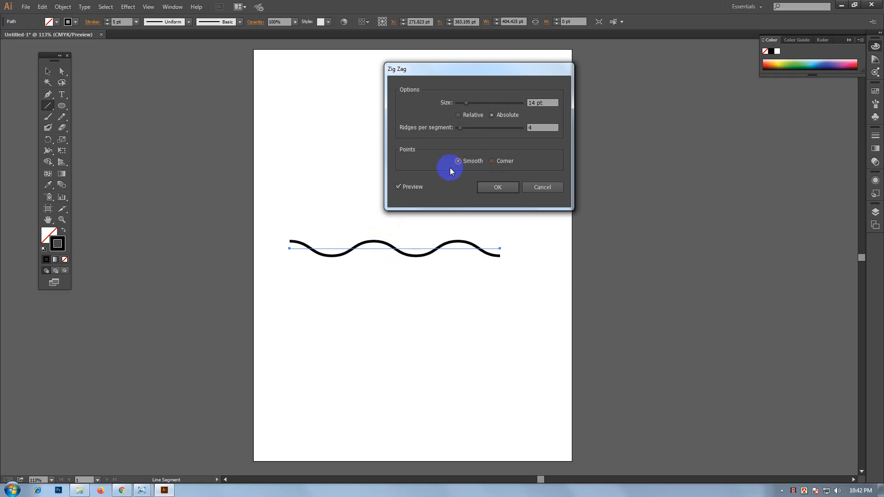
- Set the Zig Zag size to 10 pt with 10 ridges per segment and apply the effect to the line
drag(465, 106, 463, 106)
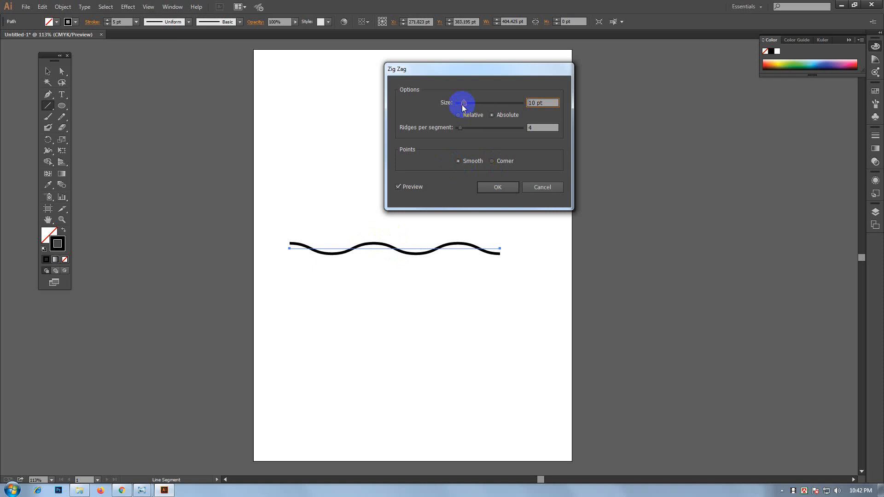
click(461, 129)
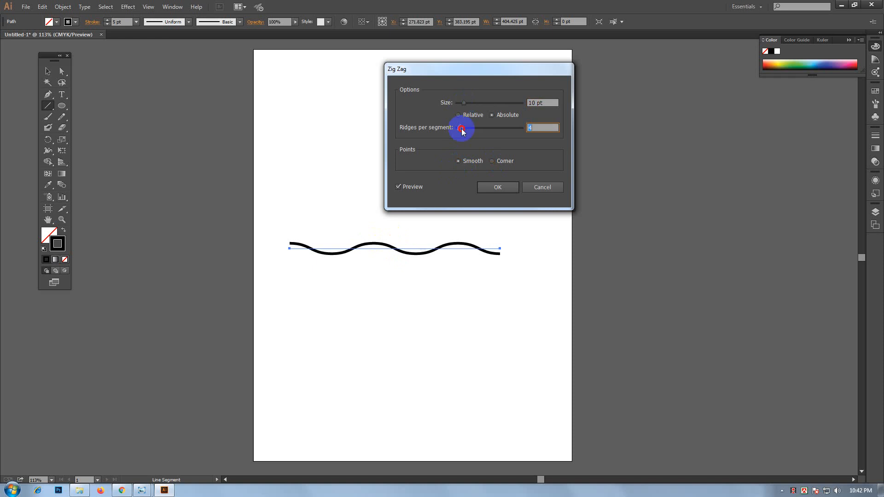
drag(463, 132, 466, 131)
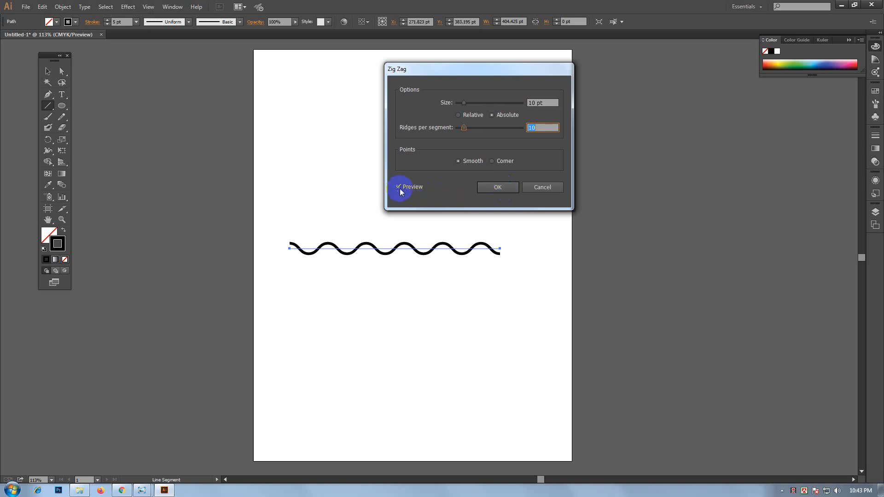
click(498, 187)
- Duplicate the wavy line straight down by about 36 pt
click(50, 73)
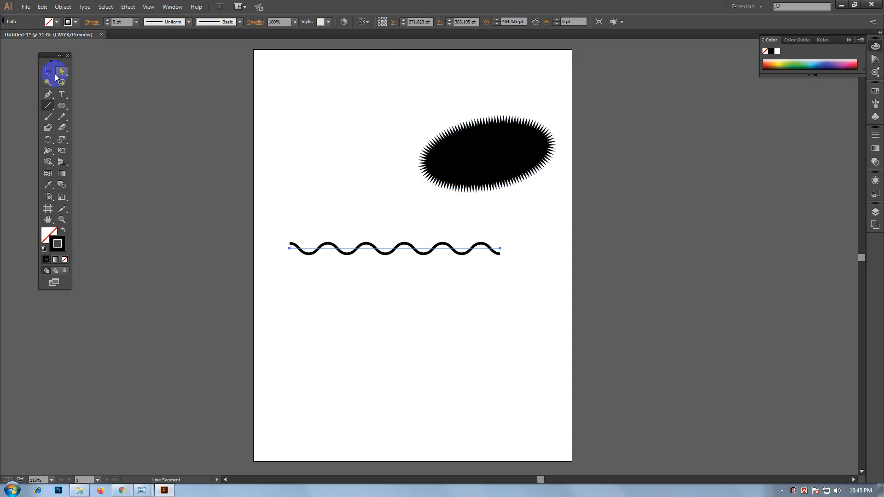
click(48, 73)
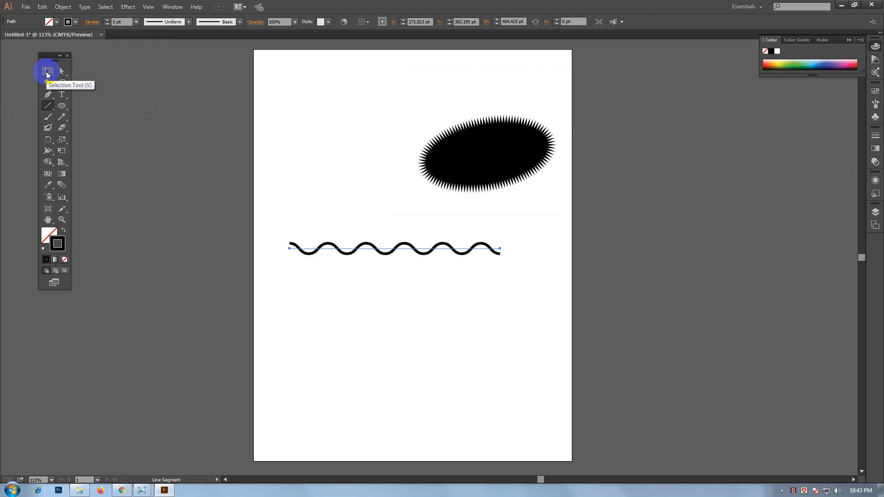
click(48, 74)
click(413, 250)
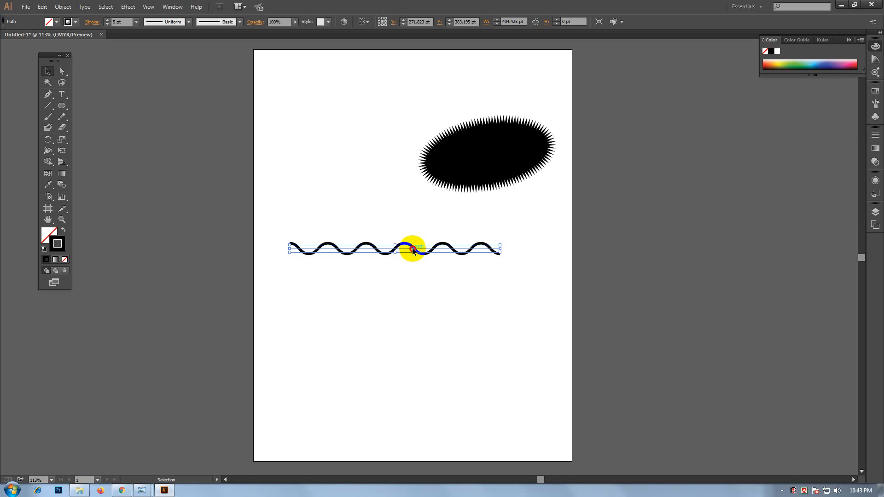
drag(412, 249, 414, 268)
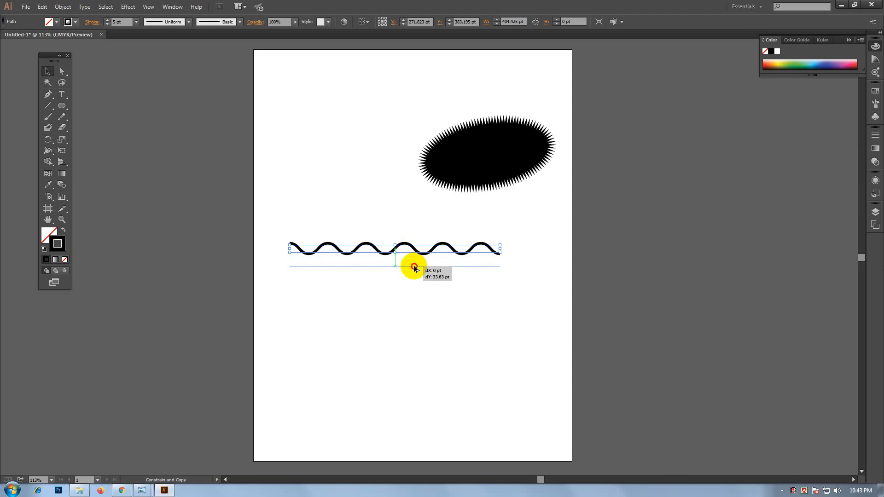
drag(414, 268, 414, 270)
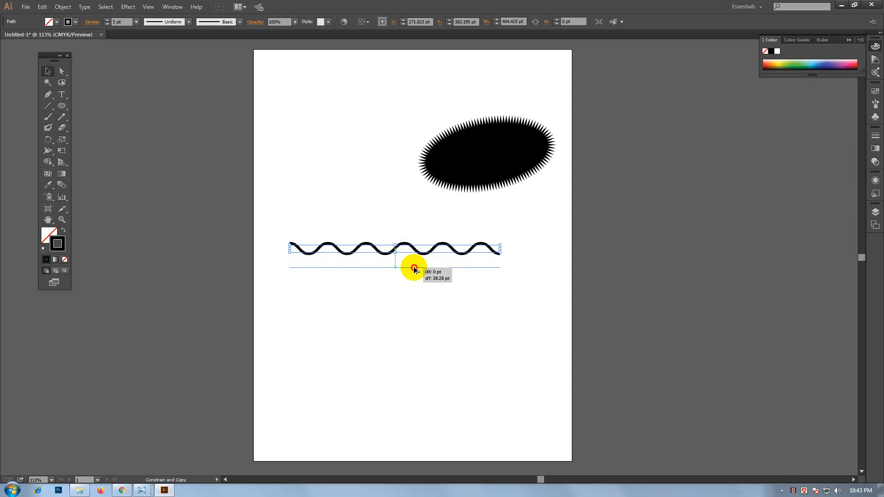
drag(414, 269, 414, 269)
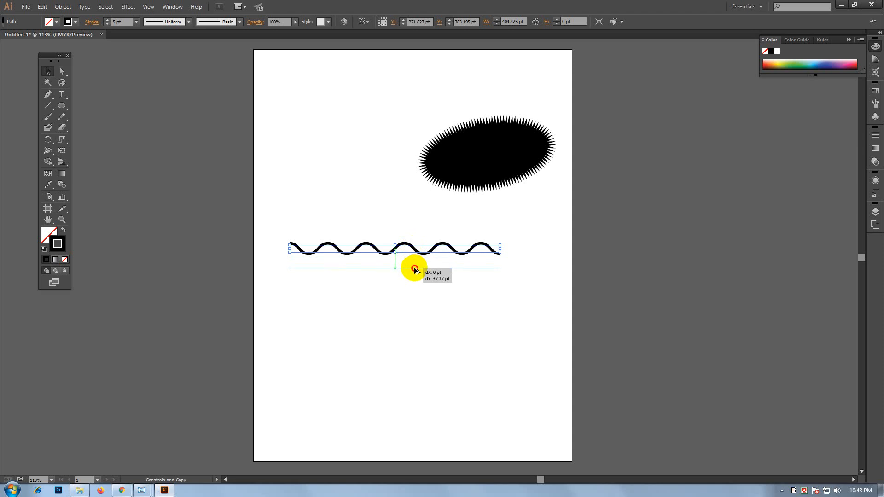
drag(415, 269, 417, 269)
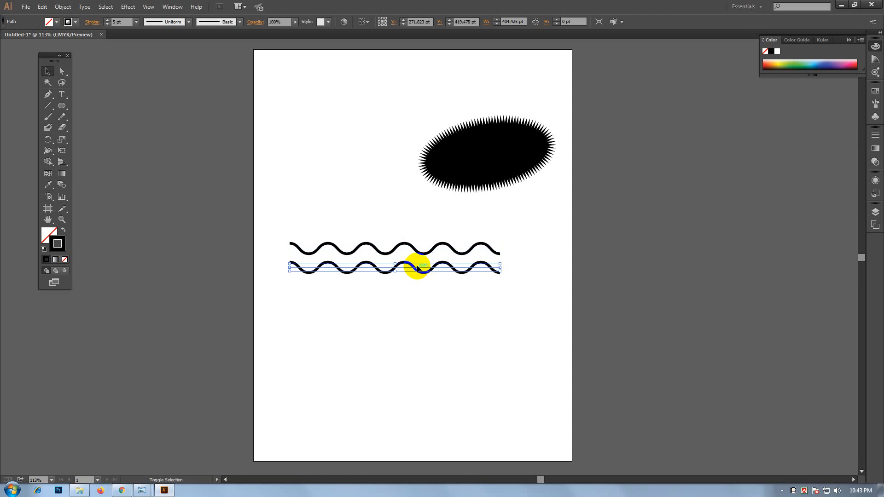
- Repeat the last copy transformation three times to build a stack of five evenly spaced wavy lines
key(a)
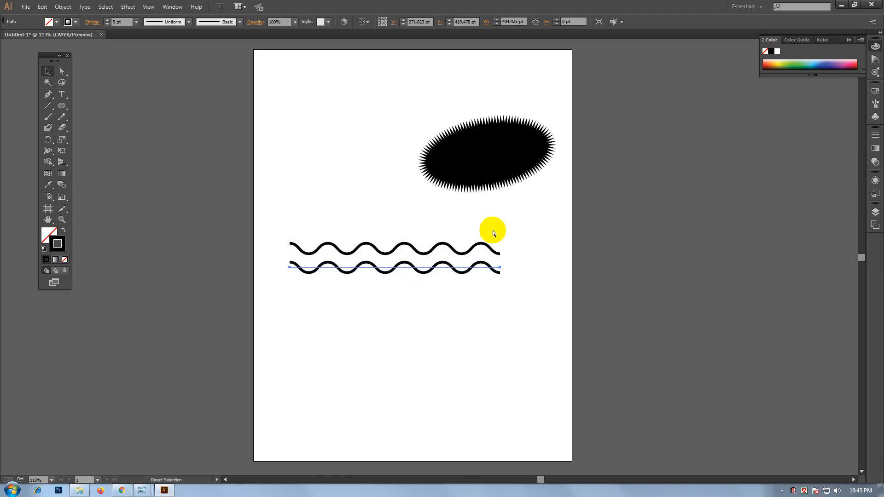
key(ctrl+d)
key(ctrl+d)
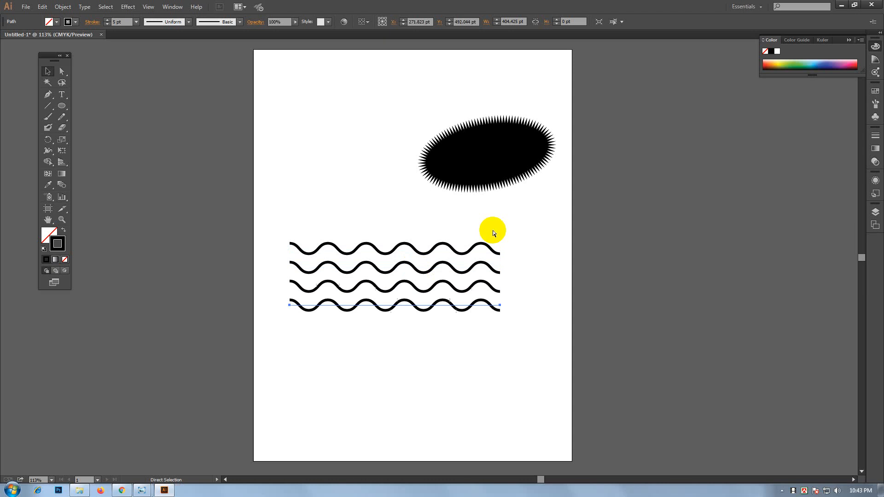
key(ctrl+d)
key(v)
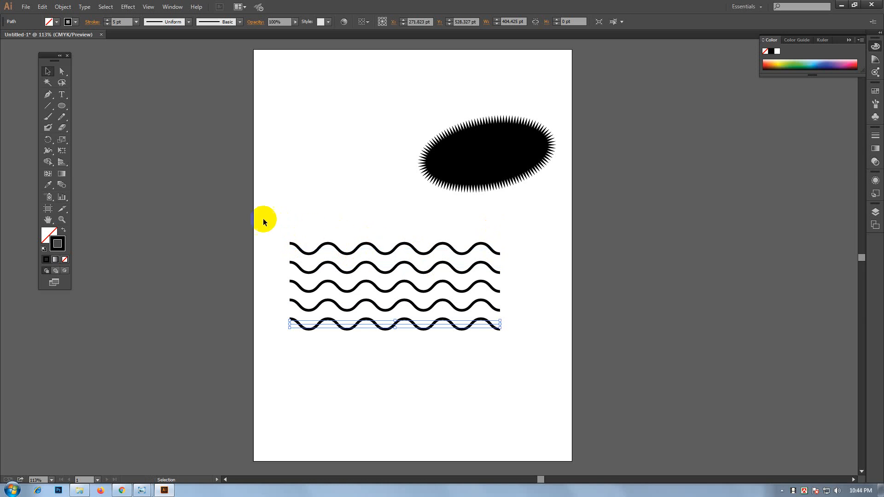
- Select all five wavy lines and group them
click(283, 223)
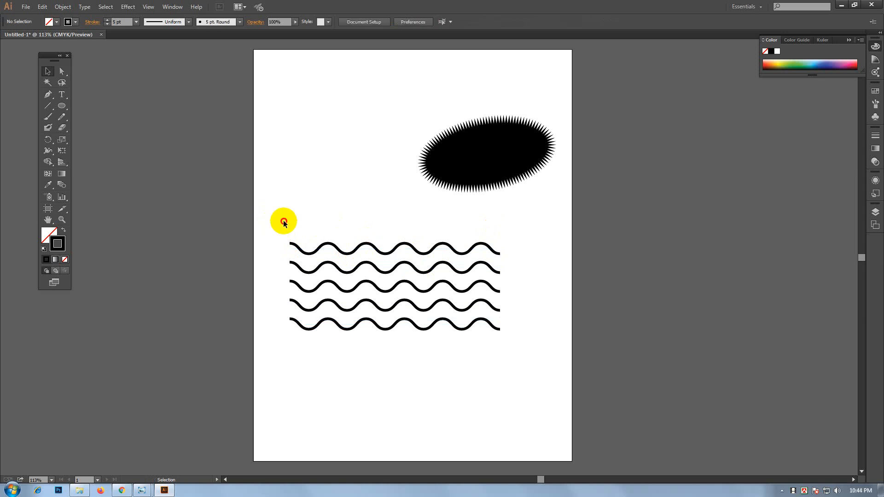
drag(284, 223, 521, 345)
right_click(462, 268)
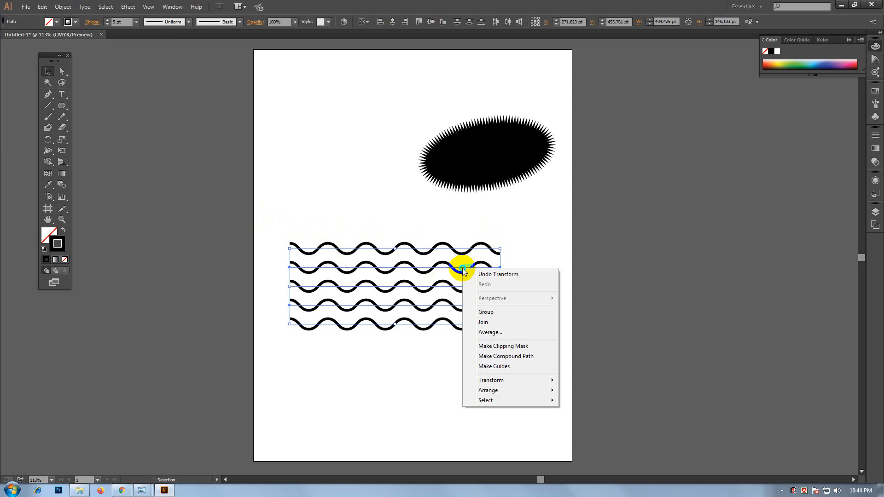
click(486, 312)
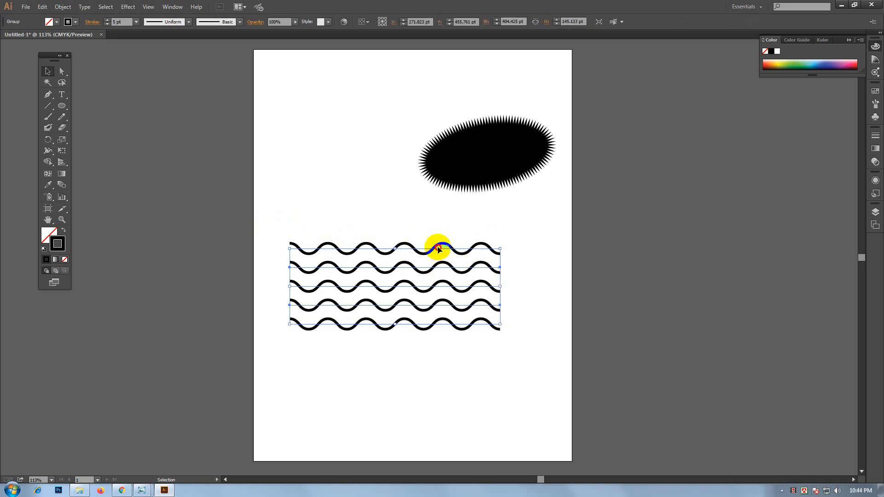
- Switch to Photoshop and create a 1200 × 1200 pixel RGB document at 300 pixels/inch with a white background
click(59, 490)
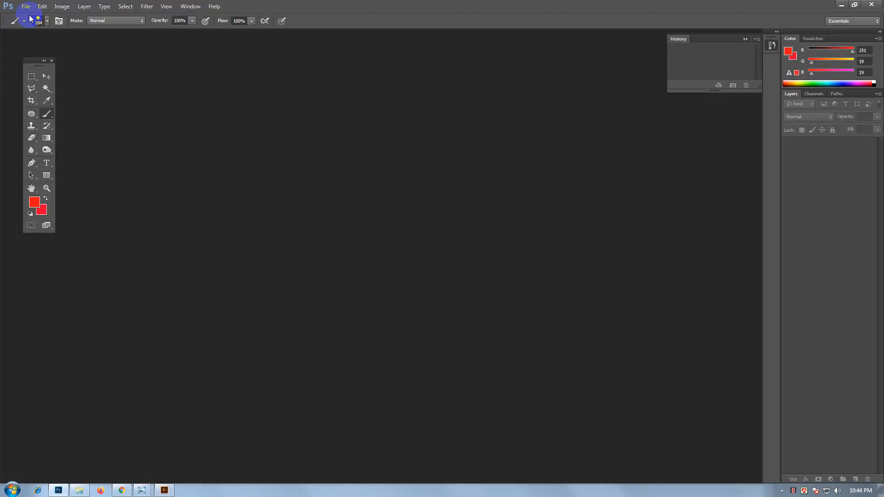
click(26, 6)
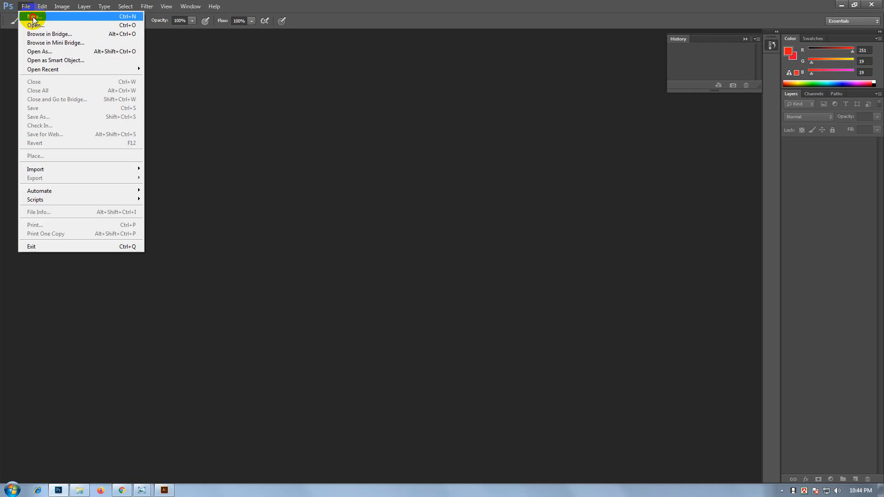
click(33, 17)
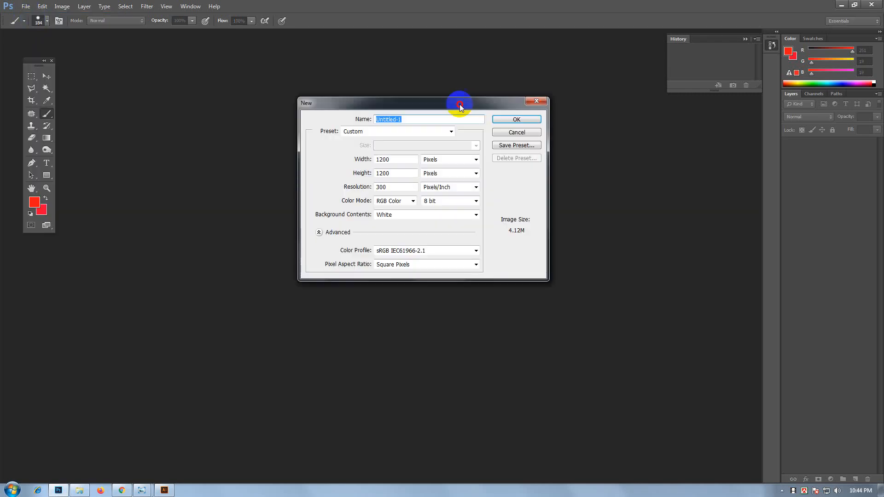
click(517, 121)
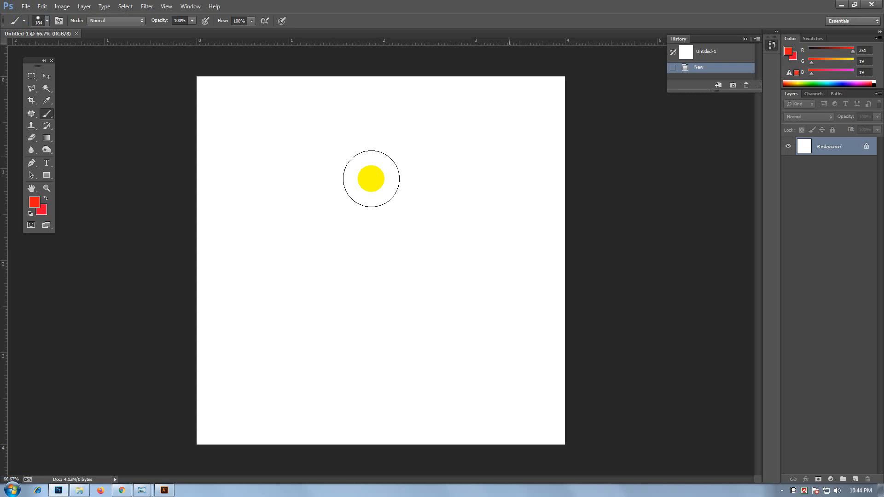
- Switch back to Illustrator and copy the grouped wavy lines
click(165, 490)
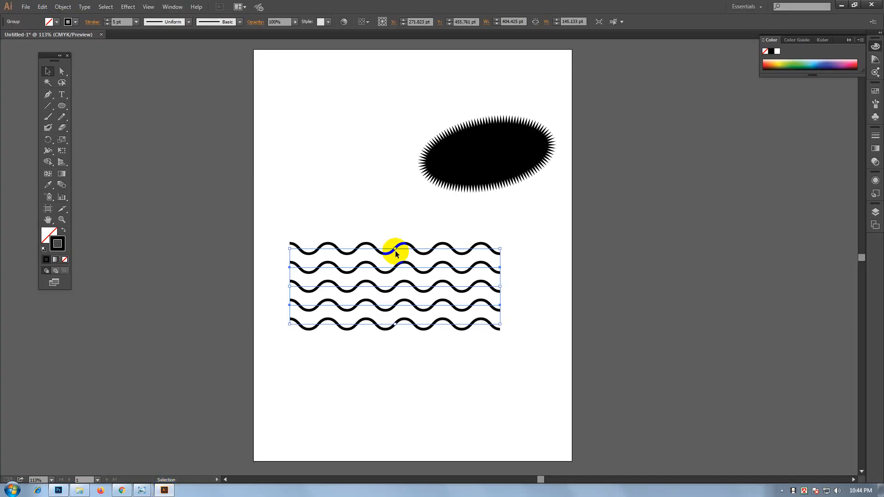
click(303, 220)
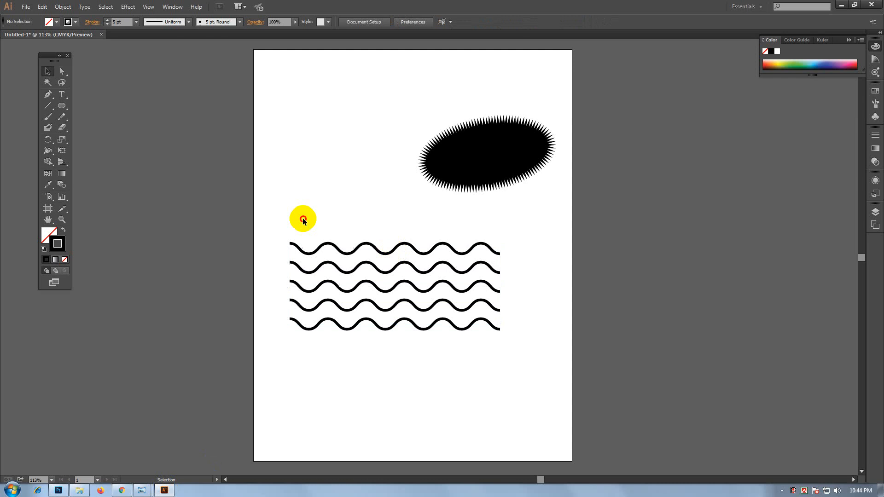
click(421, 286)
right_click(422, 286)
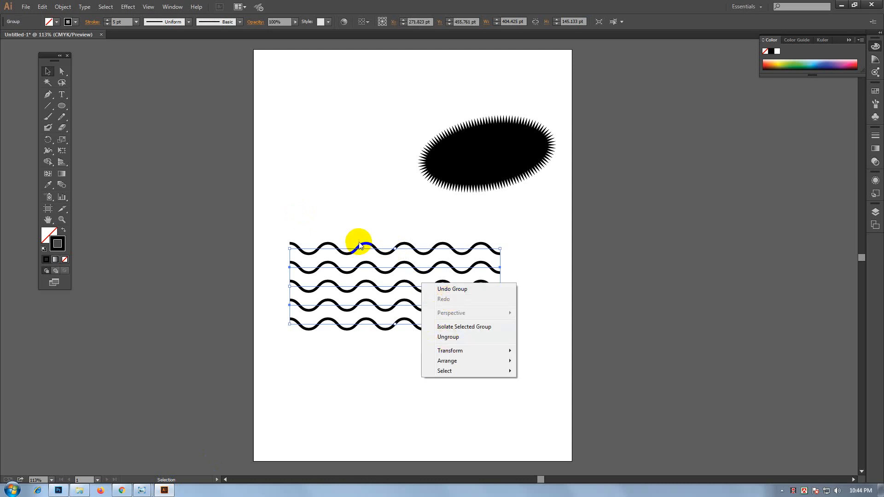
click(42, 6)
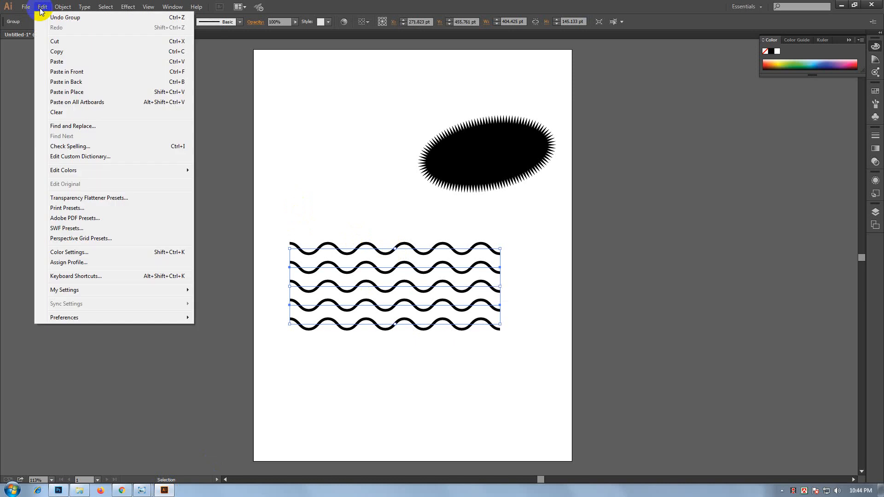
click(59, 52)
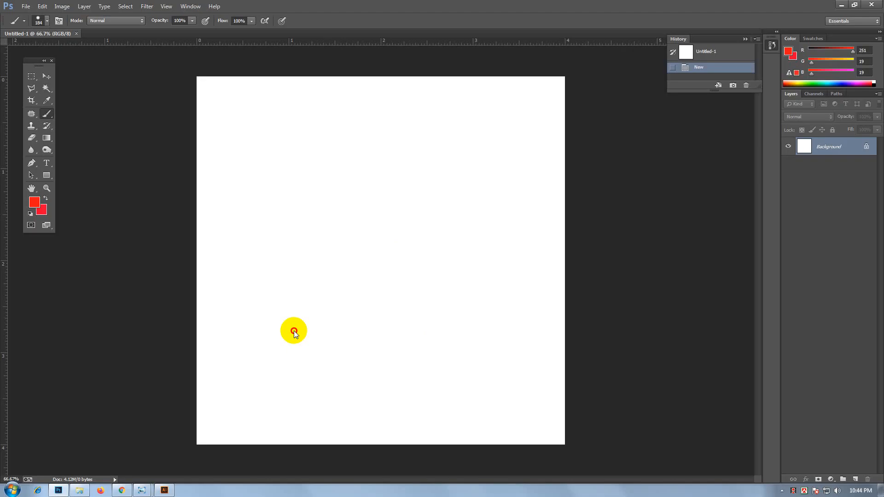
- Try pasting the copied wavy lines into the blank Photoshop document as a Shape Layer, and undo the paste
click(42, 6)
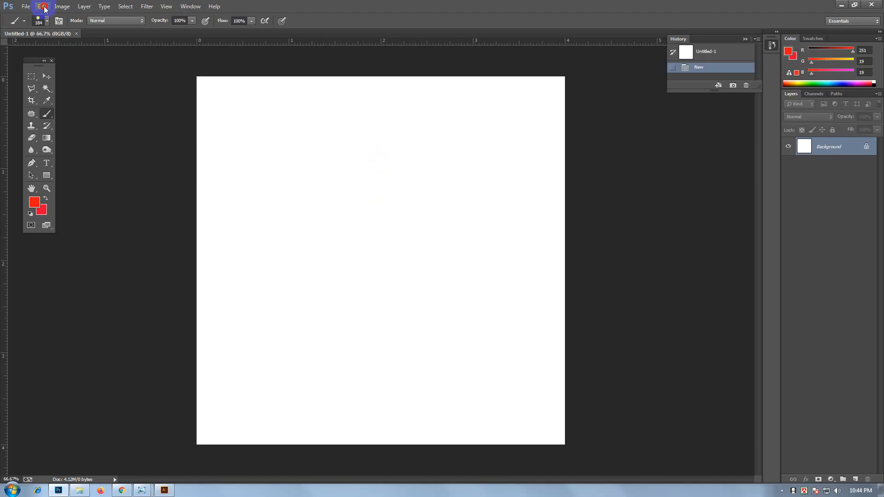
click(55, 86)
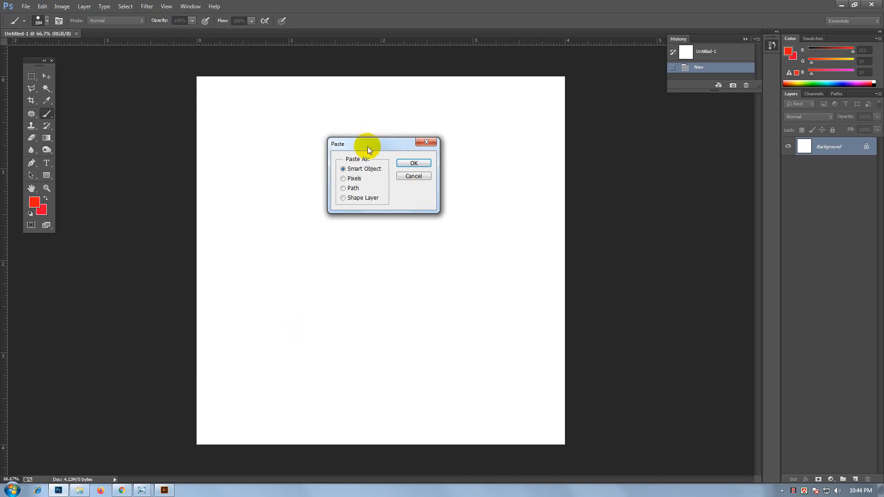
click(361, 201)
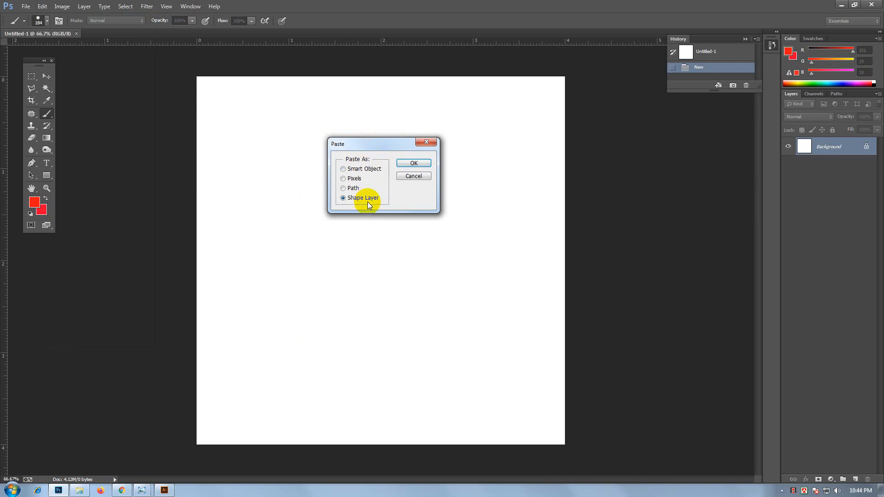
click(365, 201)
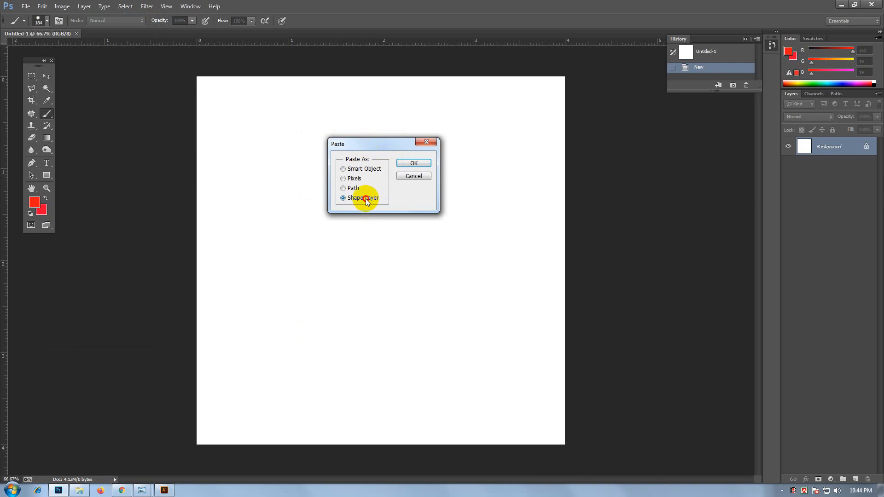
click(414, 164)
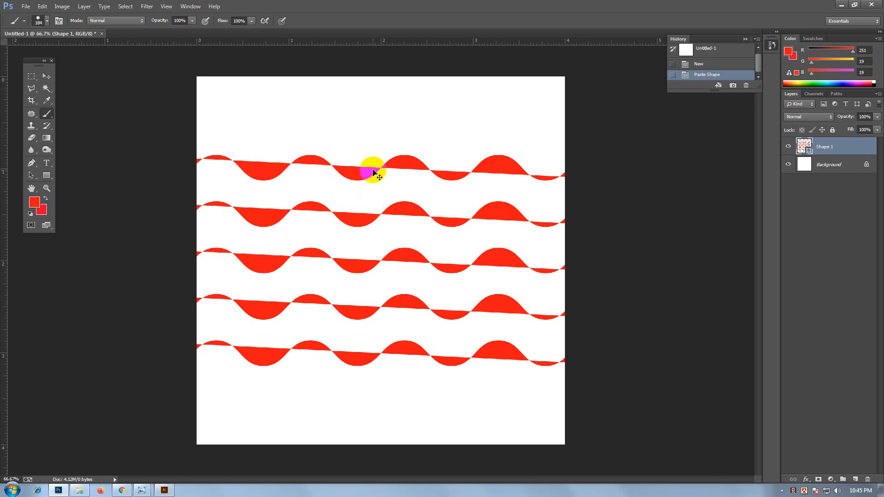
key(ctrl+z)
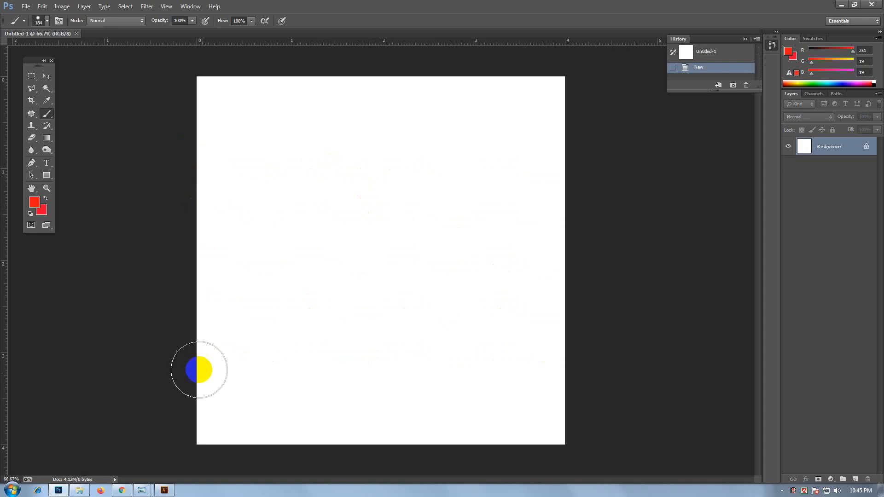
- Return to Illustrator and expand the appearance of the grouped wavy lines, keeping the whole group selected
click(166, 491)
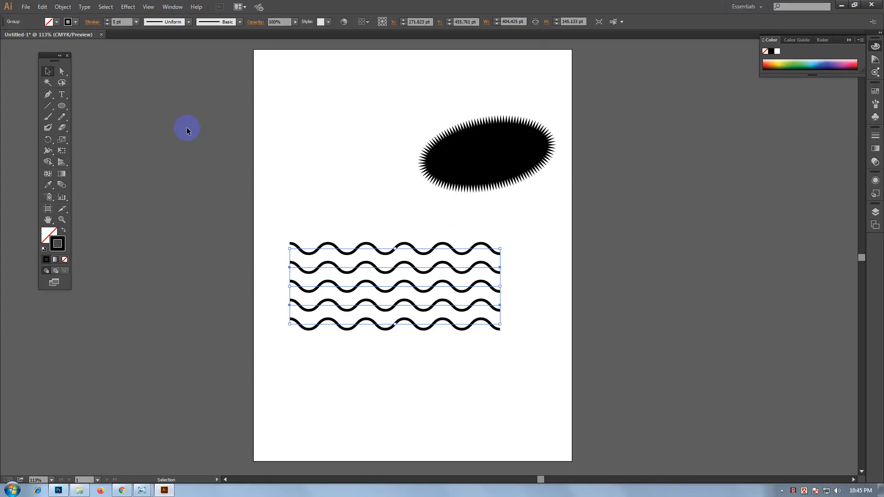
click(63, 7)
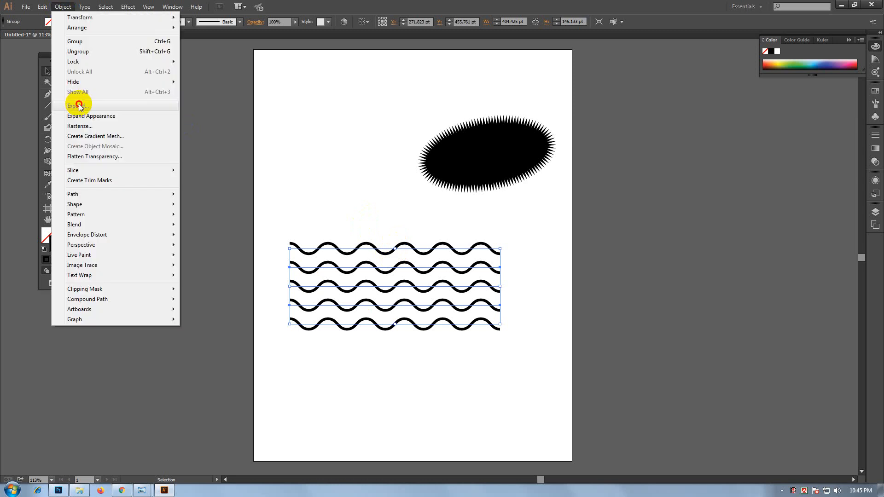
click(110, 119)
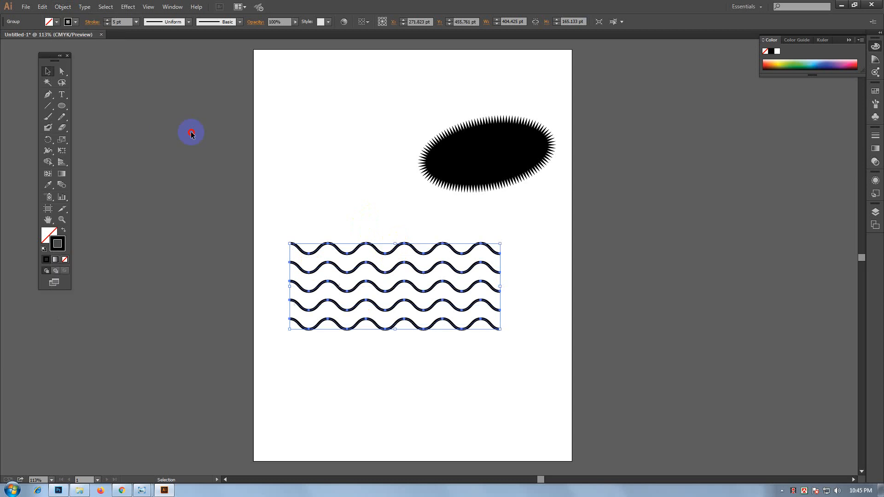
click(429, 237)
click(493, 324)
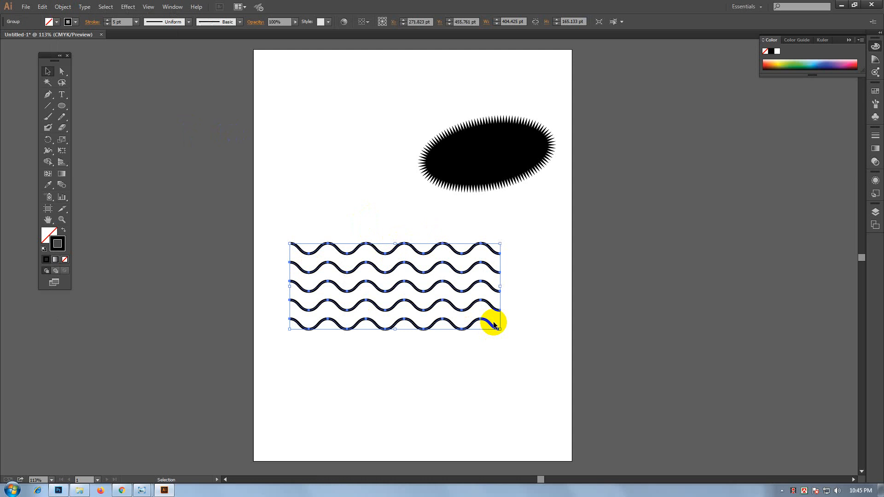
key(a)
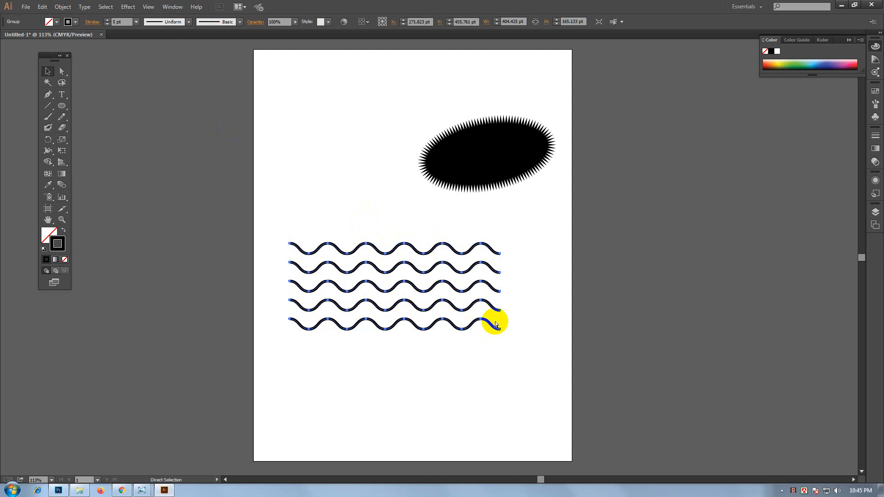
key(v)
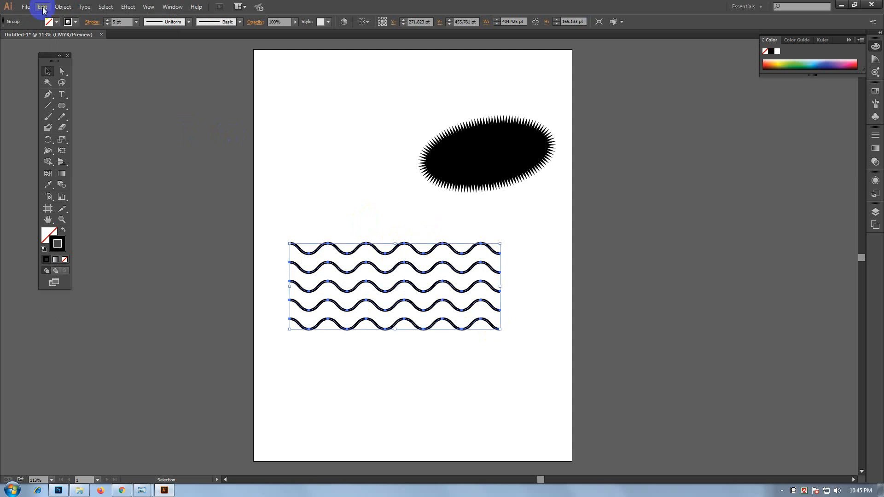
- Copy the expanded wavy line group and switch to the blank Photoshop document
click(42, 7)
click(92, 74)
click(59, 491)
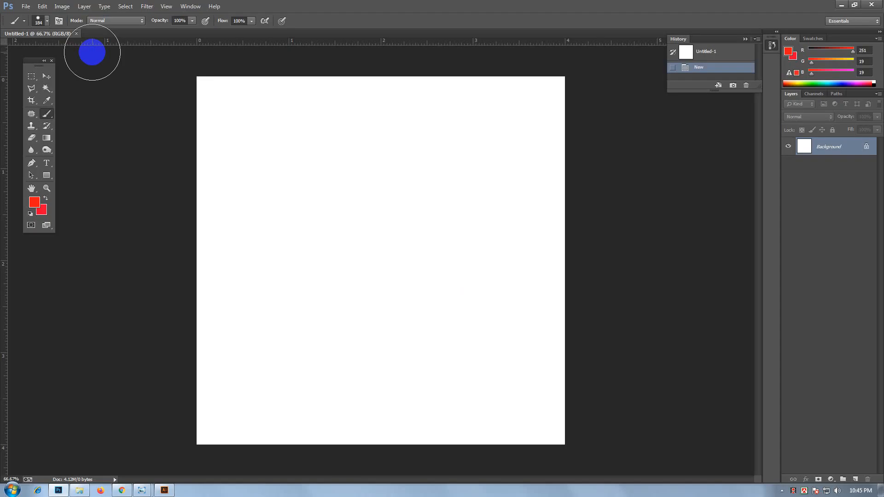
- Try pasting the copied wavy lines into the blank document as a Shape Layer, and undo the paste
click(42, 6)
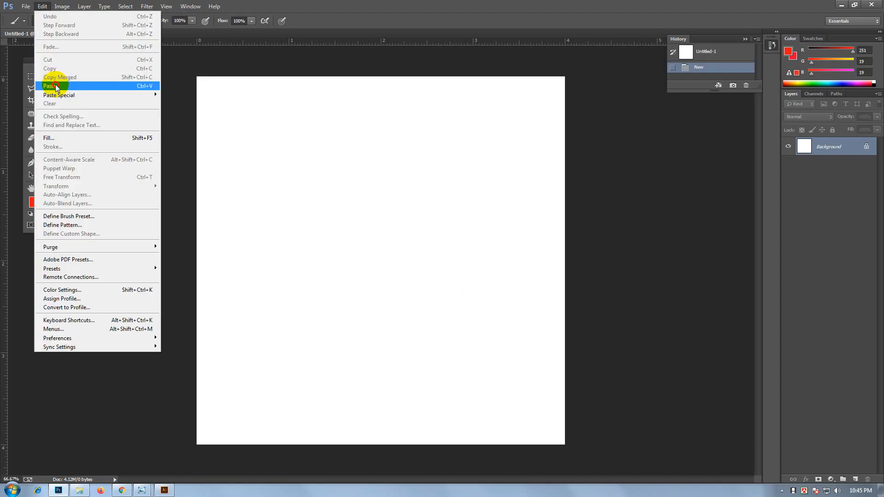
click(56, 87)
click(359, 199)
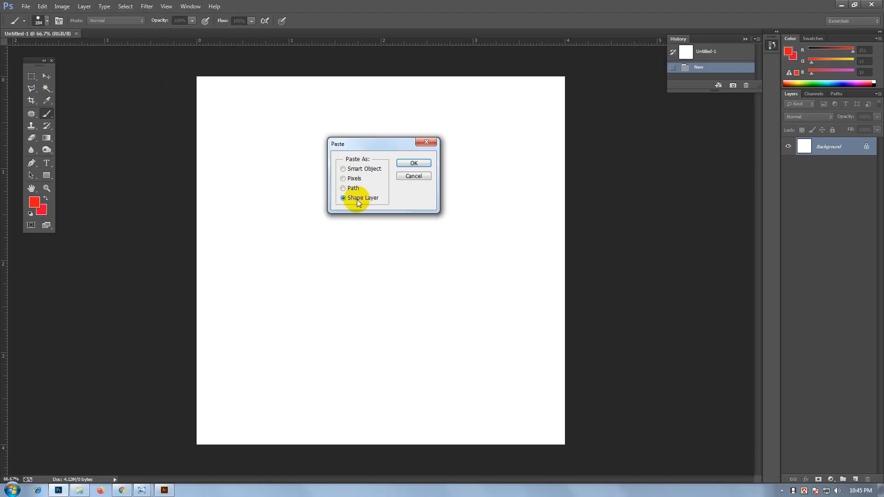
drag(372, 146, 370, 150)
click(407, 168)
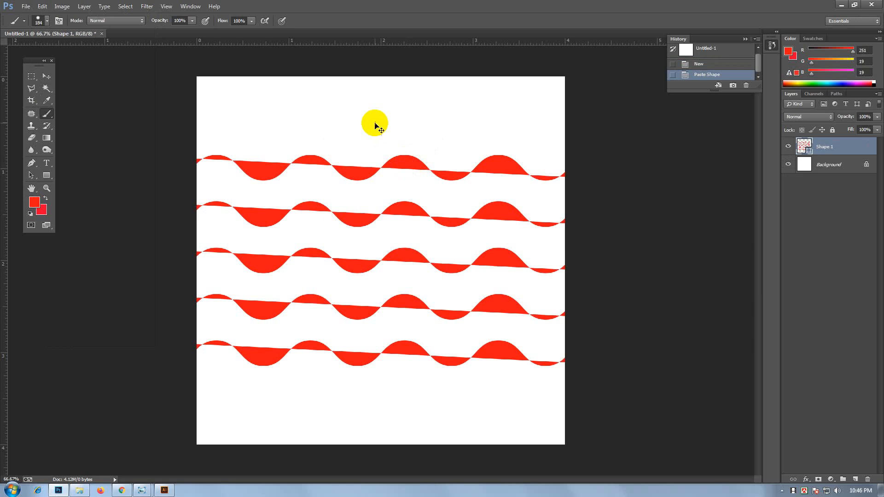
key(ctrl+z)
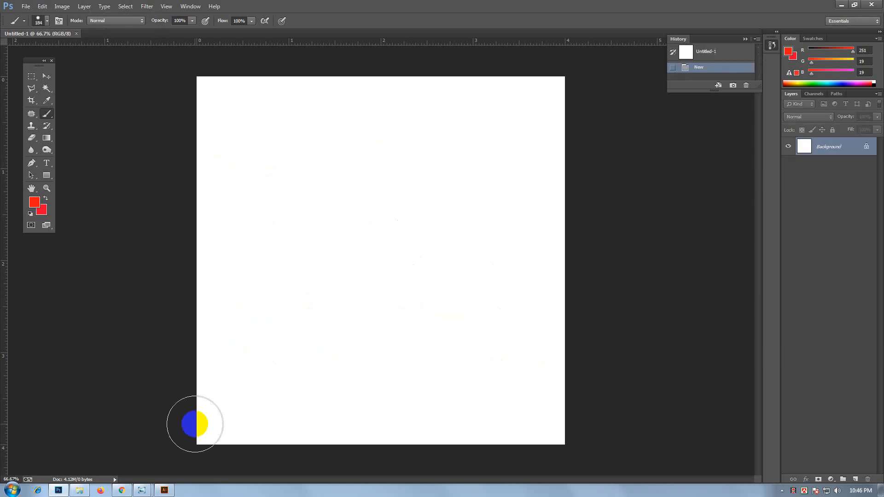
- Switch to Illustrator and expand the selected wavy line group with both Fill and Stroke enabled
key(alt+Tab)
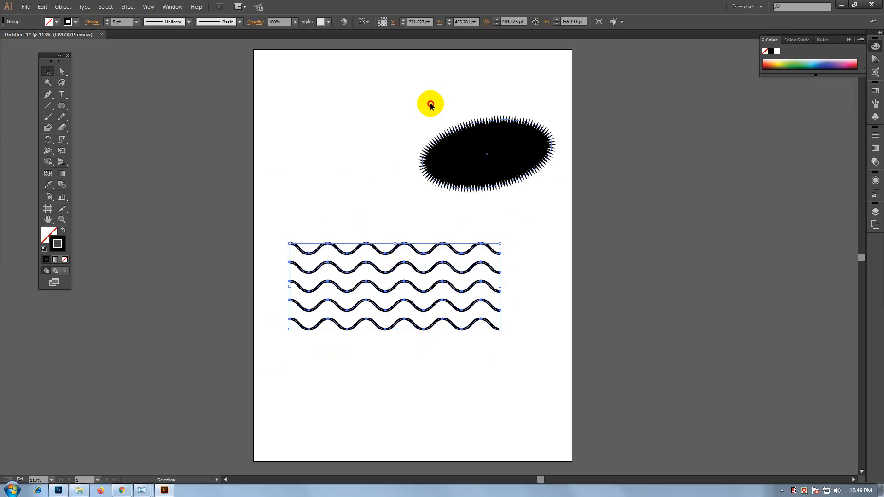
click(62, 6)
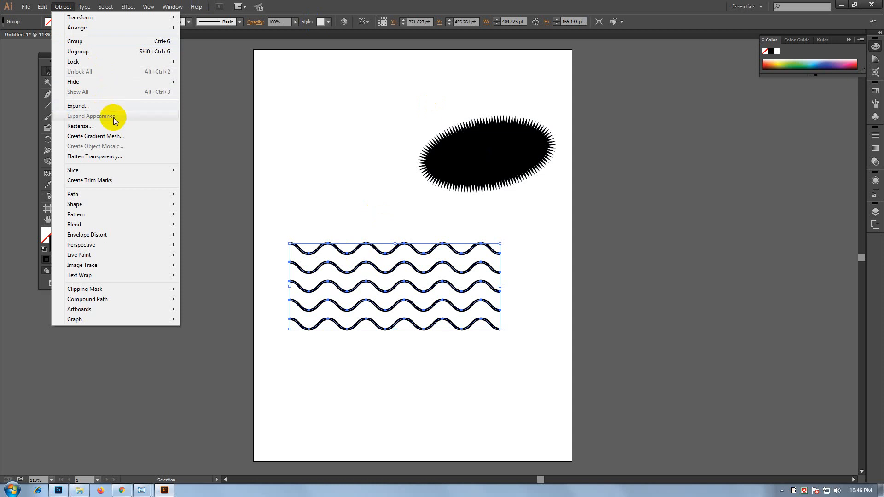
click(79, 106)
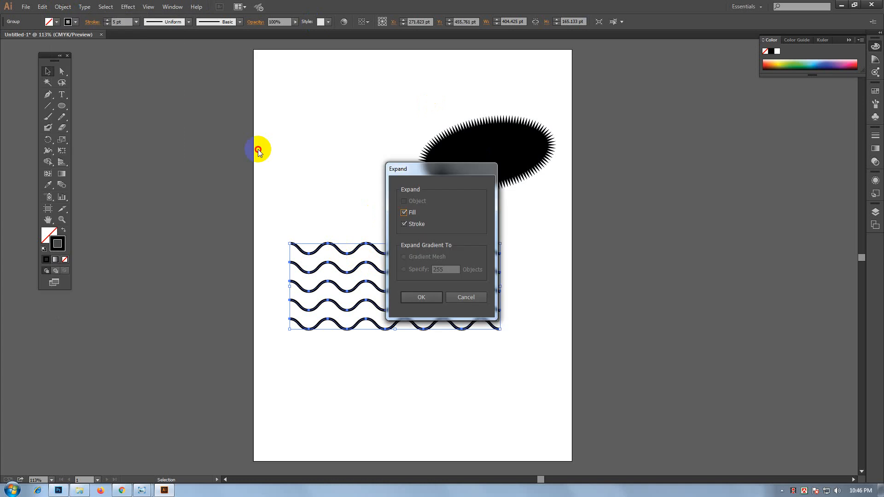
drag(390, 169, 326, 173)
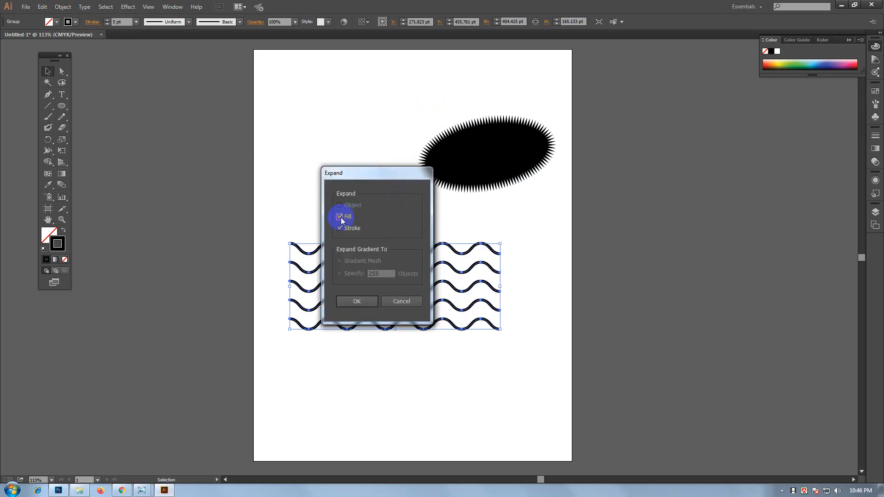
click(365, 302)
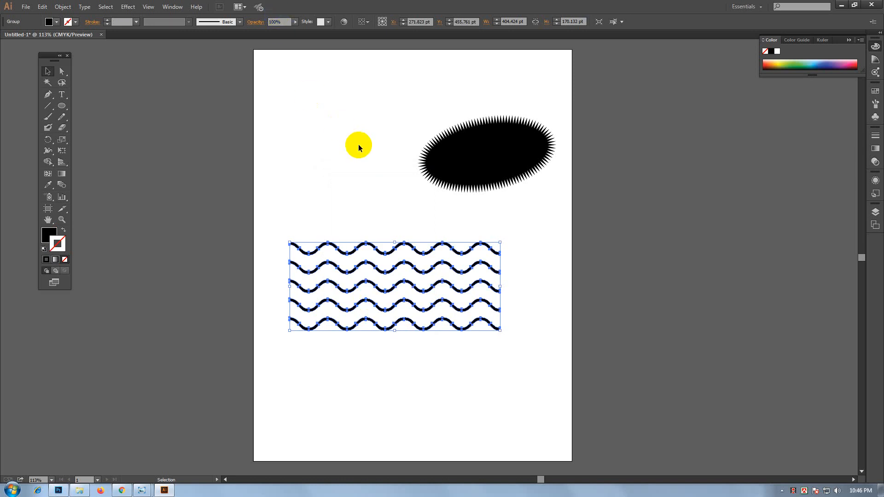
- Copy the outlined wavy line group and paste it into the blank Photoshop document as a Shape Layer
click(43, 7)
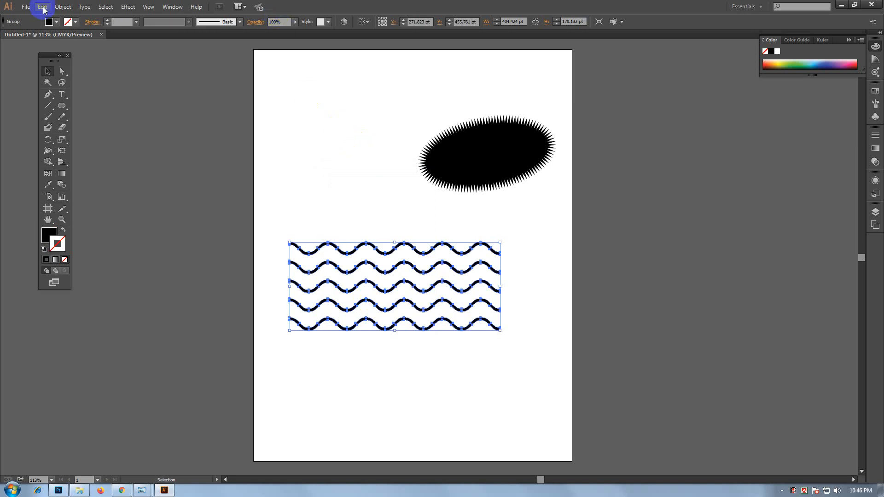
click(89, 134)
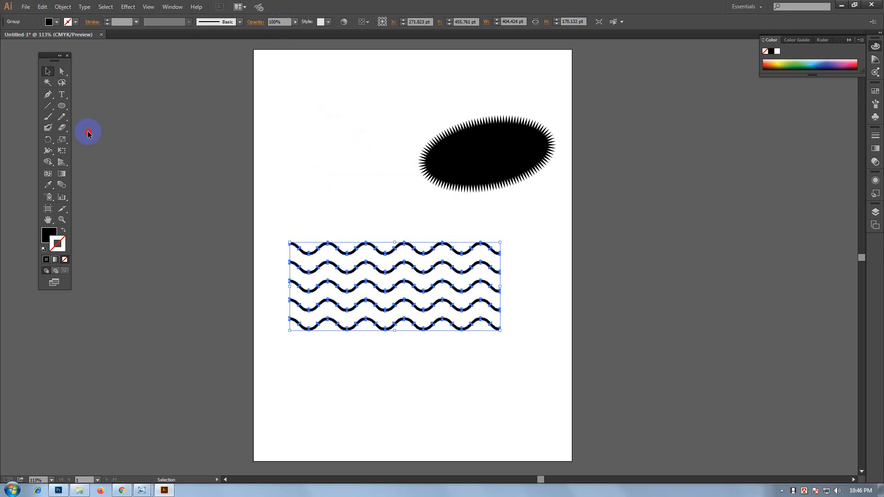
click(60, 490)
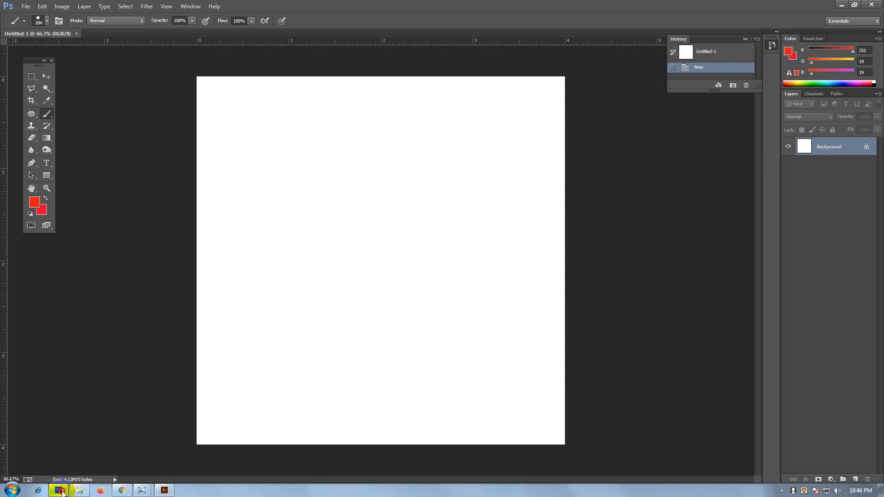
click(42, 6)
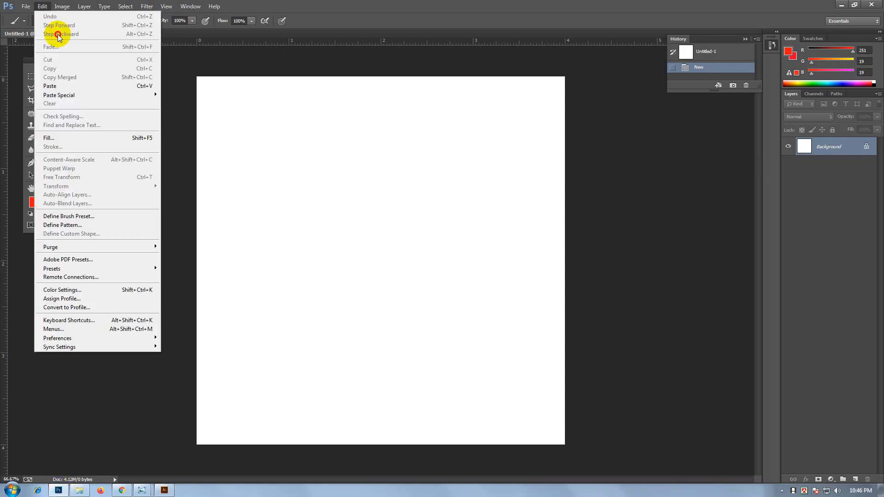
click(51, 87)
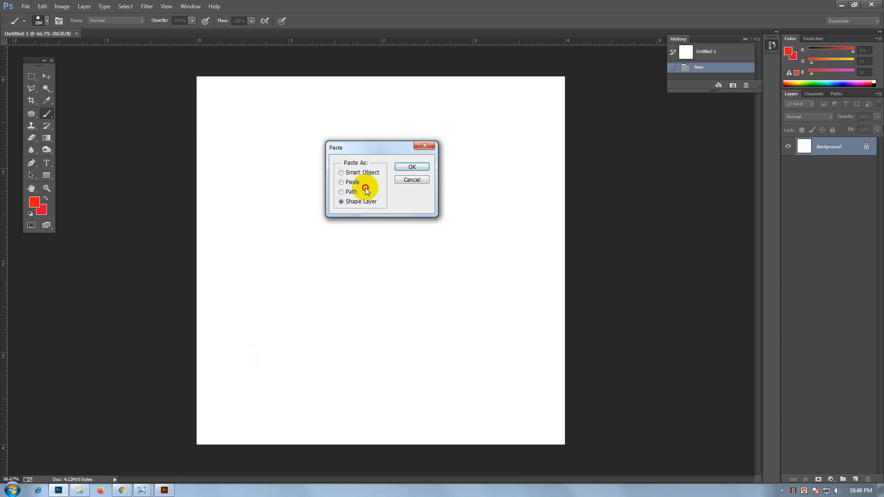
click(418, 168)
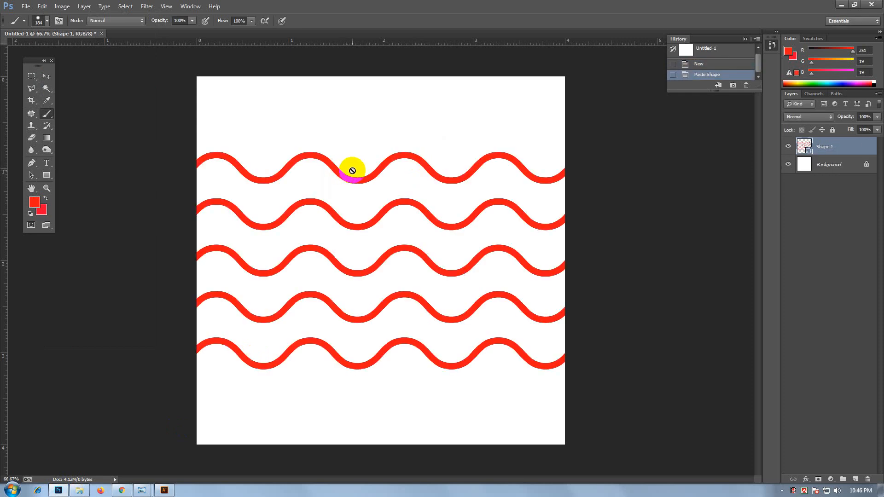
- Scale the pasted wavy lines down to about 14% around their centre and move them to the canvas's upper-right area
click(47, 77)
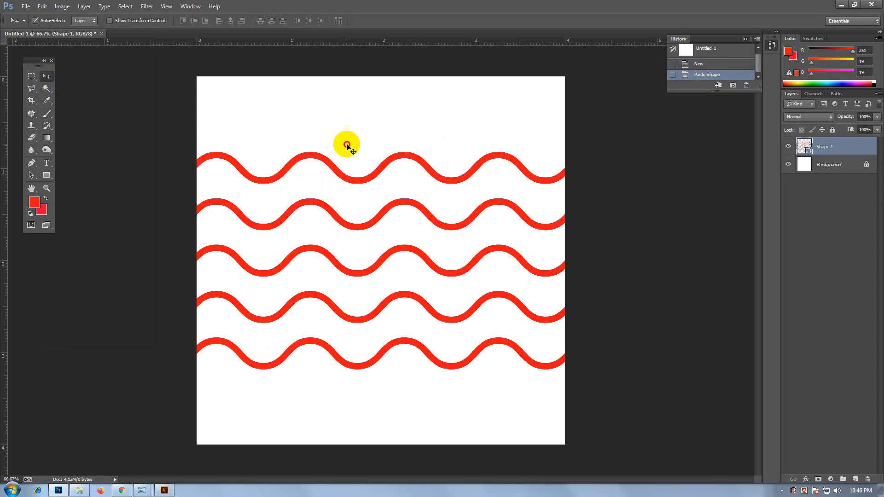
key(ctrl+t)
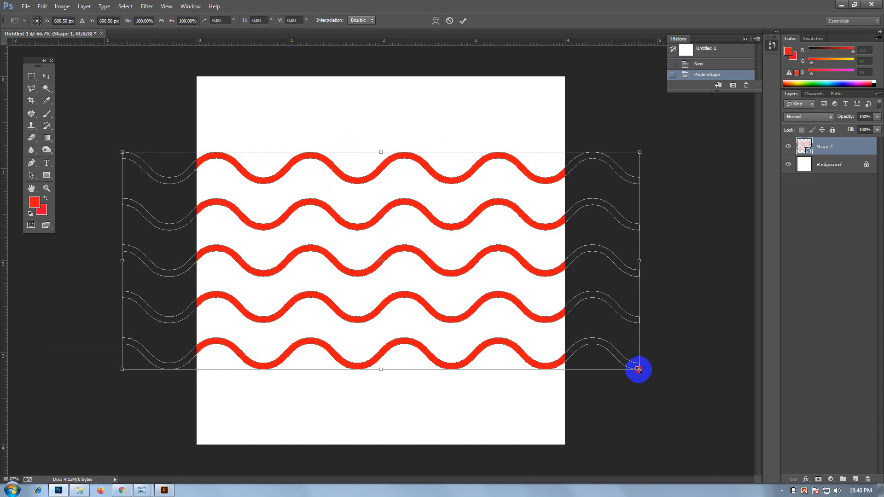
drag(639, 370, 419, 258)
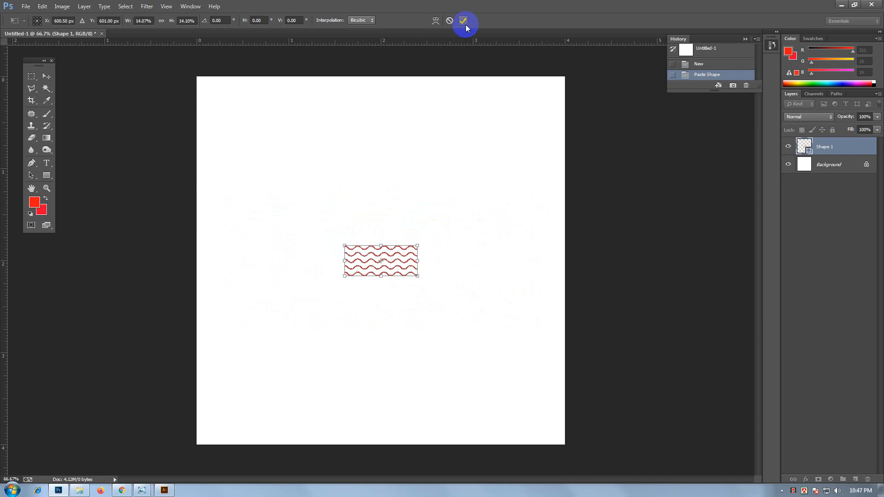
click(464, 22)
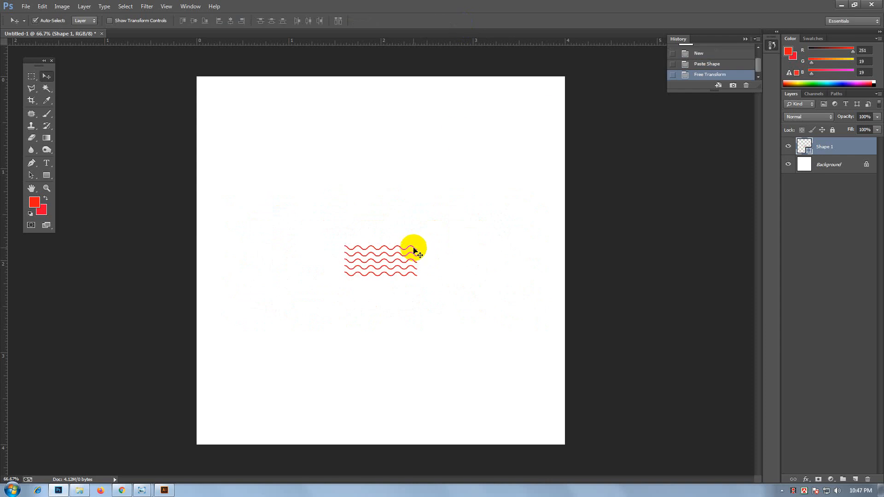
drag(414, 249, 517, 116)
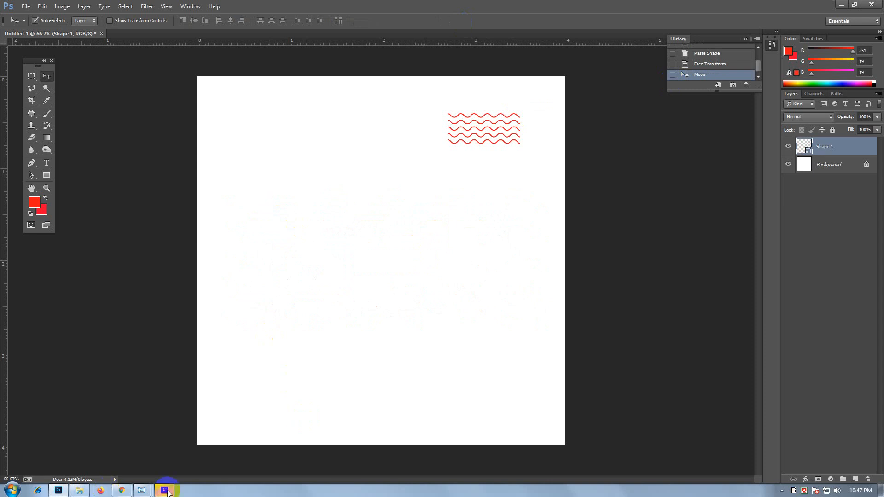
- Switch back to Illustrator and deselect the wavy line group
mouse_move(165, 493)
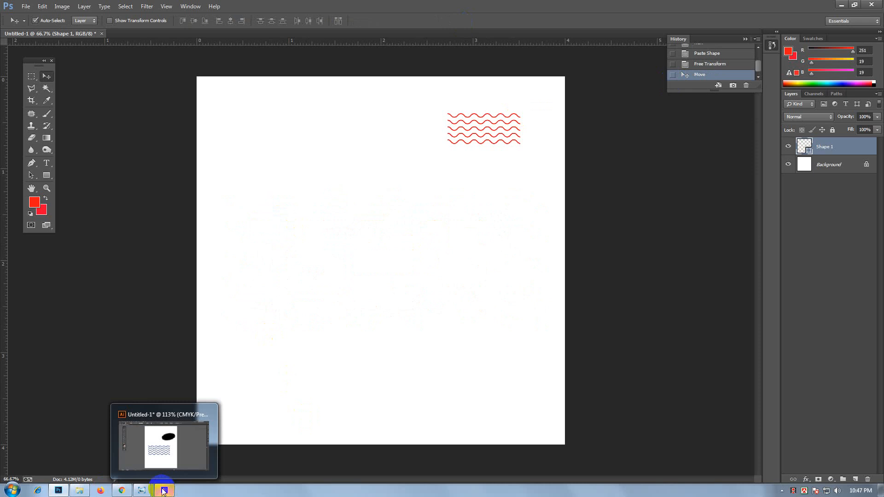
click(164, 490)
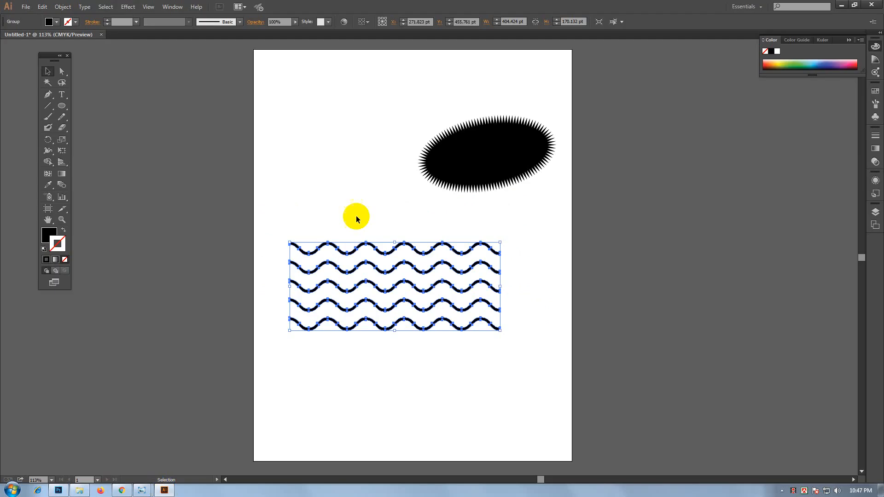
click(525, 214)
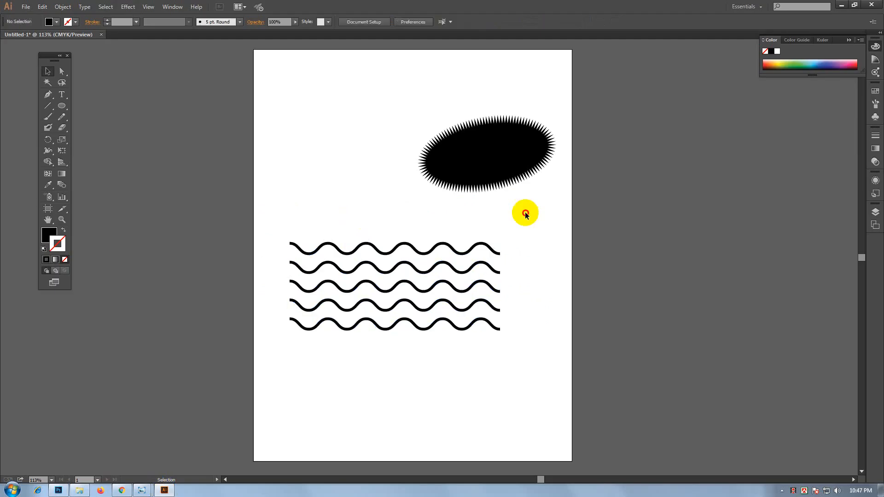